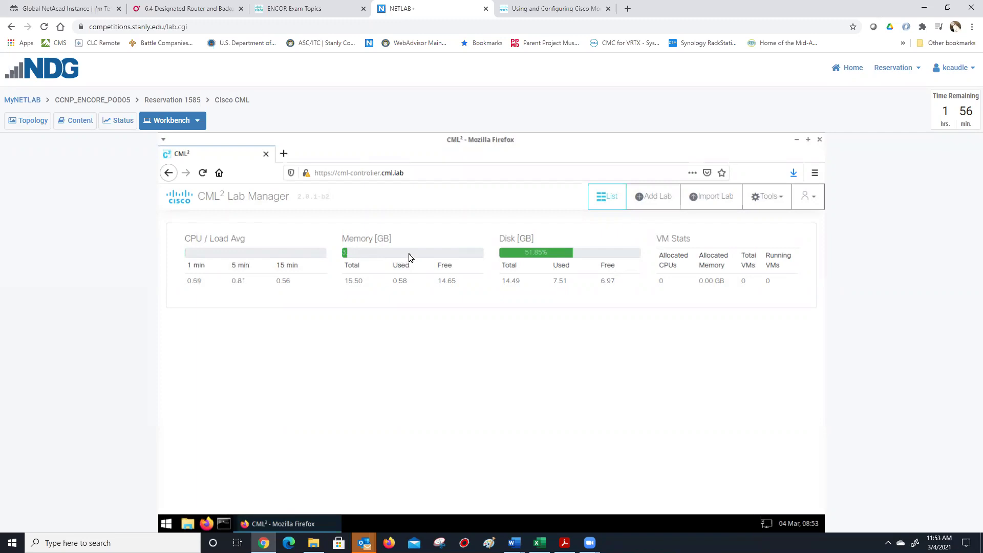
# - Open netacad.com in a new Firefox tab, correcting the mistyped address
pyautogui.click(283, 153)
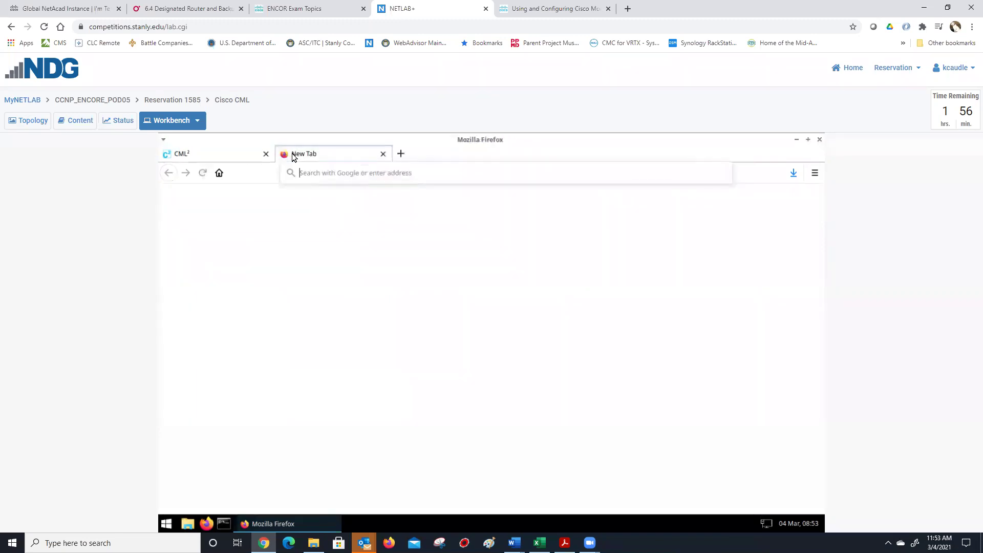
pyautogui.write('ne')
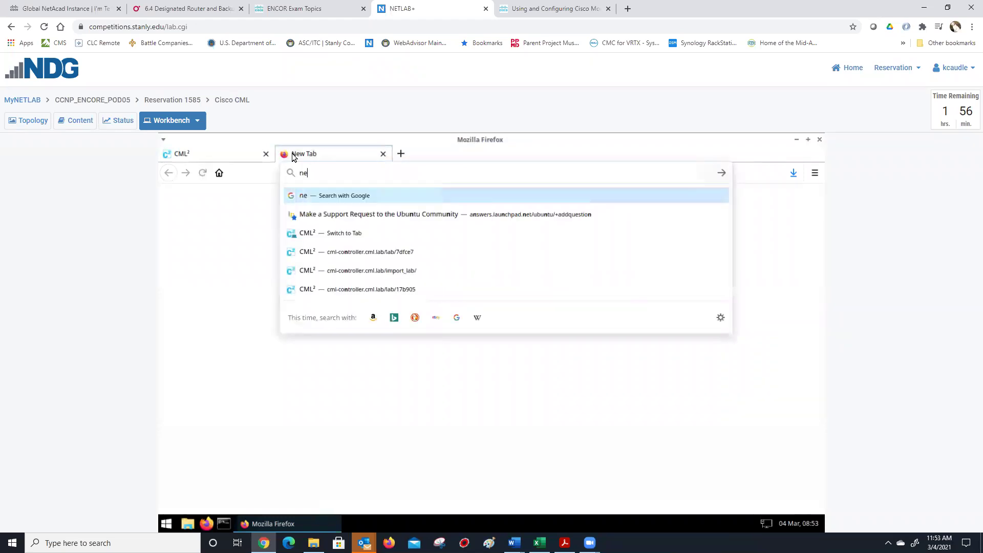
pyautogui.write('ttacd')
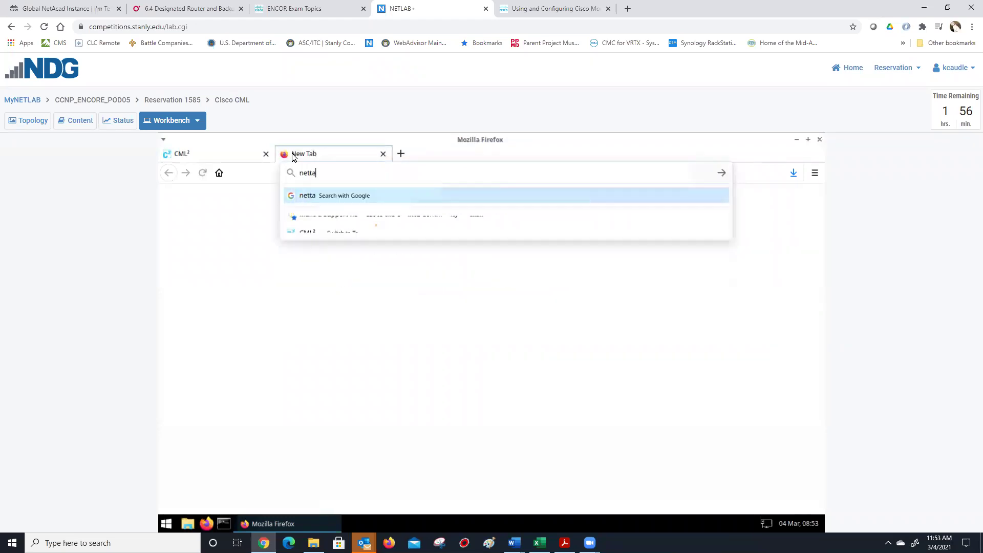
pyautogui.press('BackSpace')
pyautogui.press('BackSpace')
pyautogui.press('BackSpace')
pyautogui.press('BackSpace')
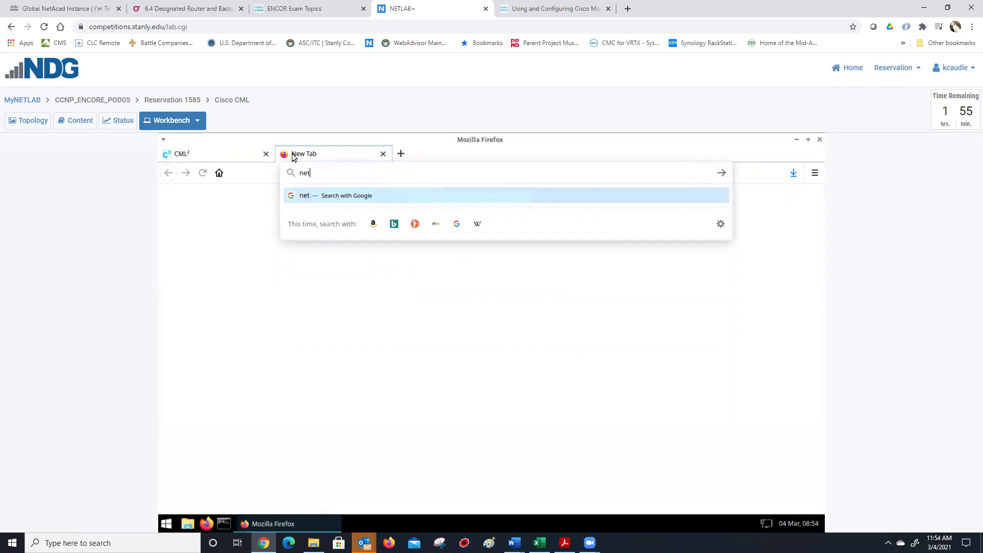
pyautogui.write('acad.com')
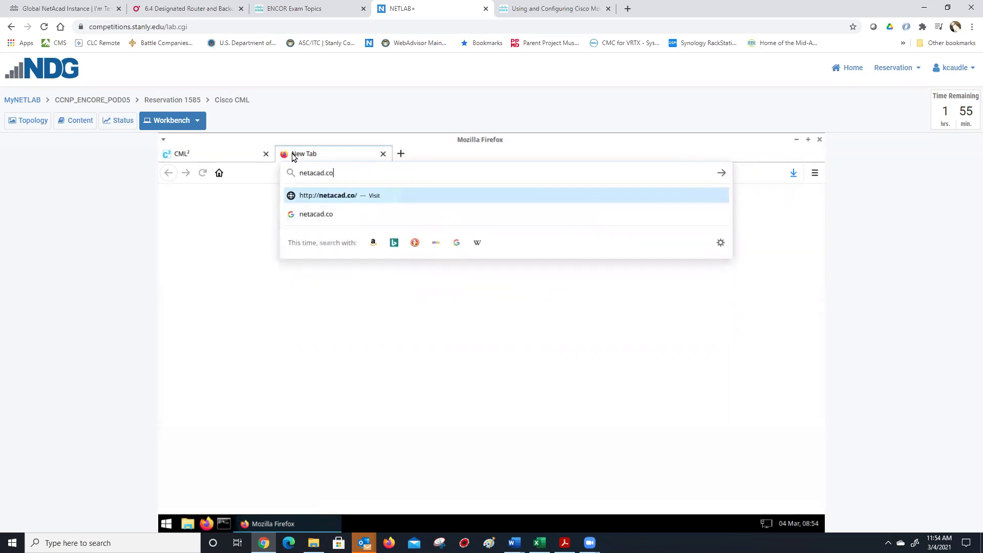
pyautogui.press('Return')
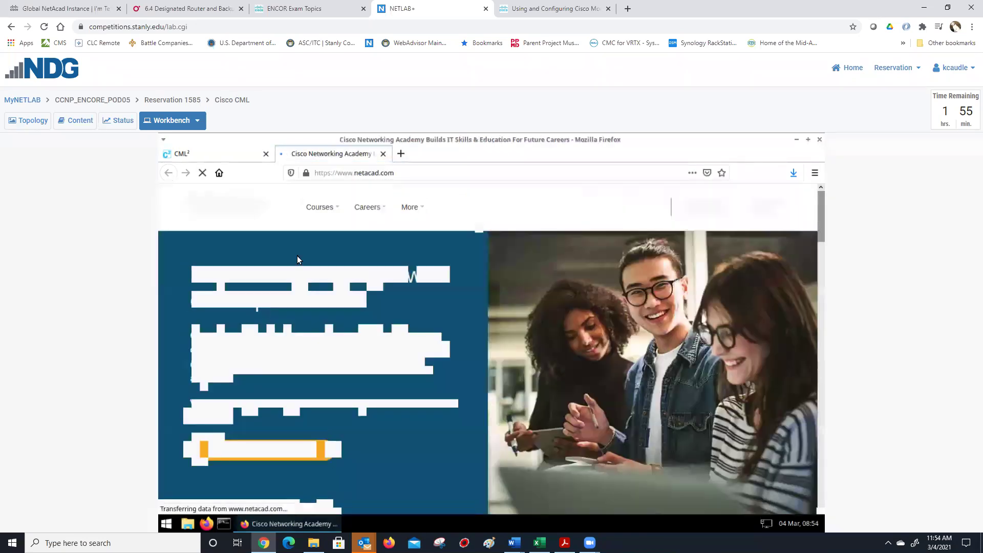
# - Sign in to Cisco Networking Academy with the instructor's username and password
pyautogui.moveTo(769, 214)
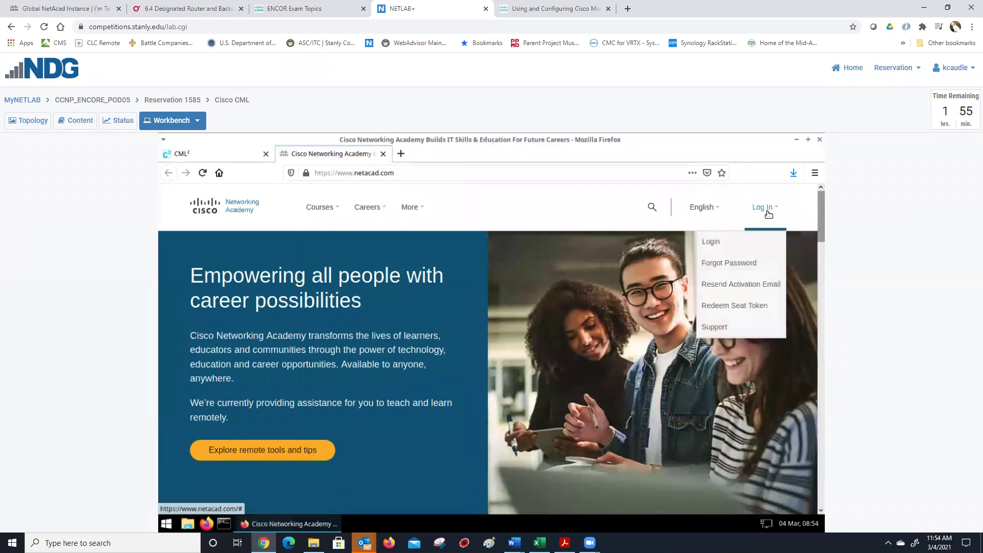
pyautogui.click(722, 241)
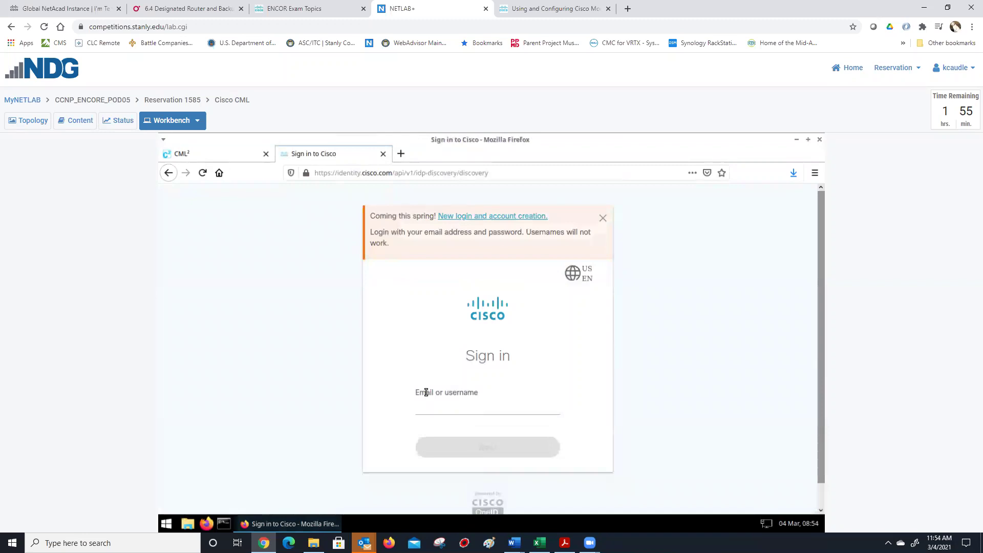
pyautogui.write('kcaudle')
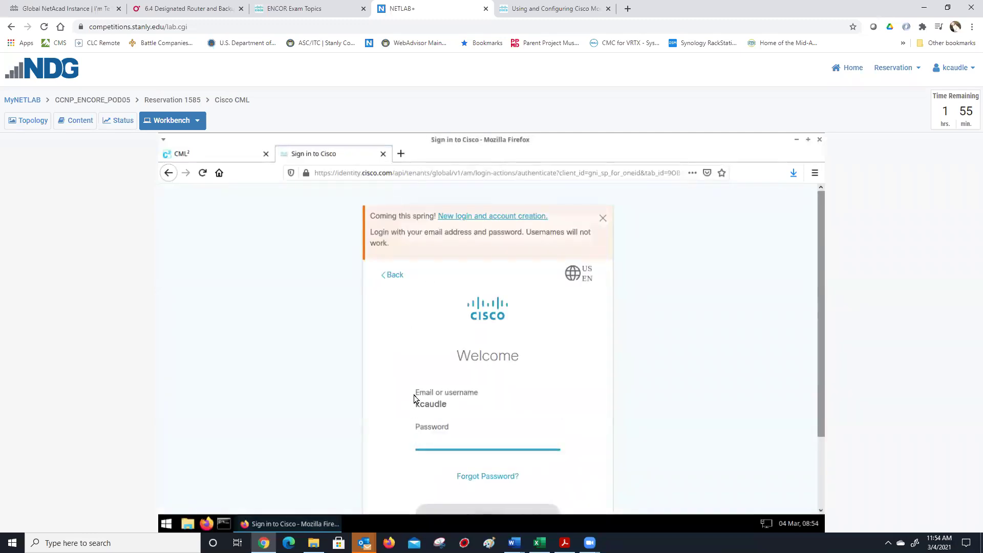
pyautogui.write('•••••••')
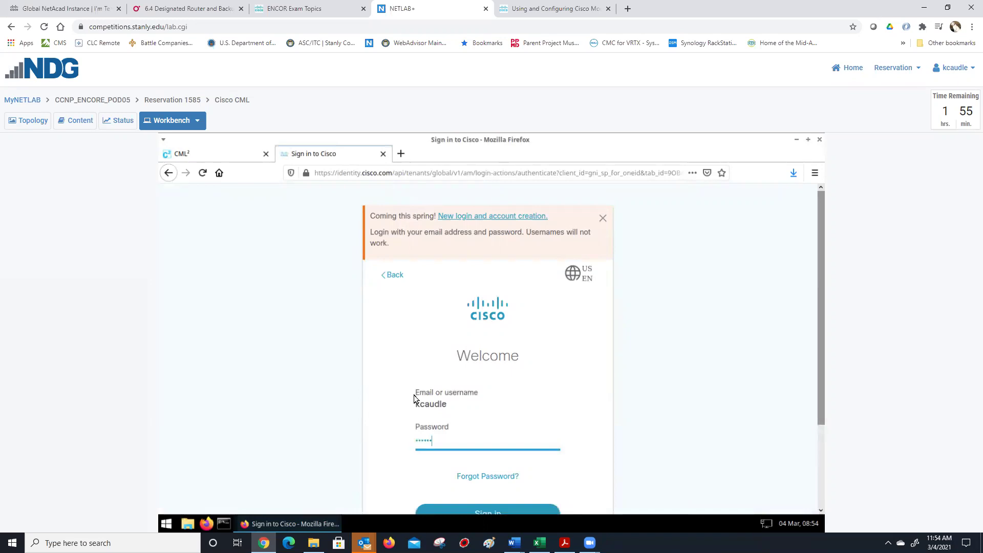
pyautogui.write('•••')
pyautogui.press('Return')
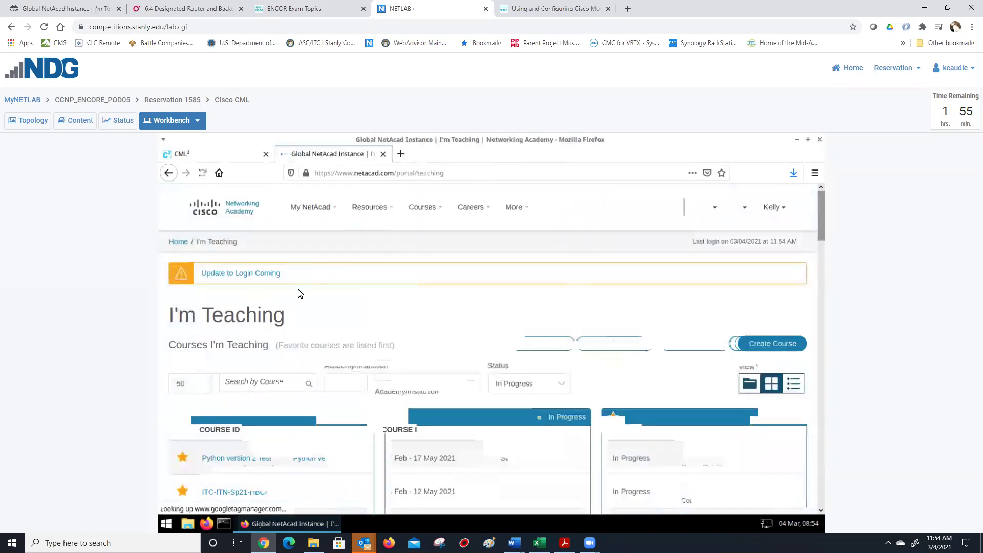
# - Launch ENCORE-ITC-Sp2021 and open the Lab 6.1.3.yaml file under Chapters 6-7
pyautogui.click(789, 444)
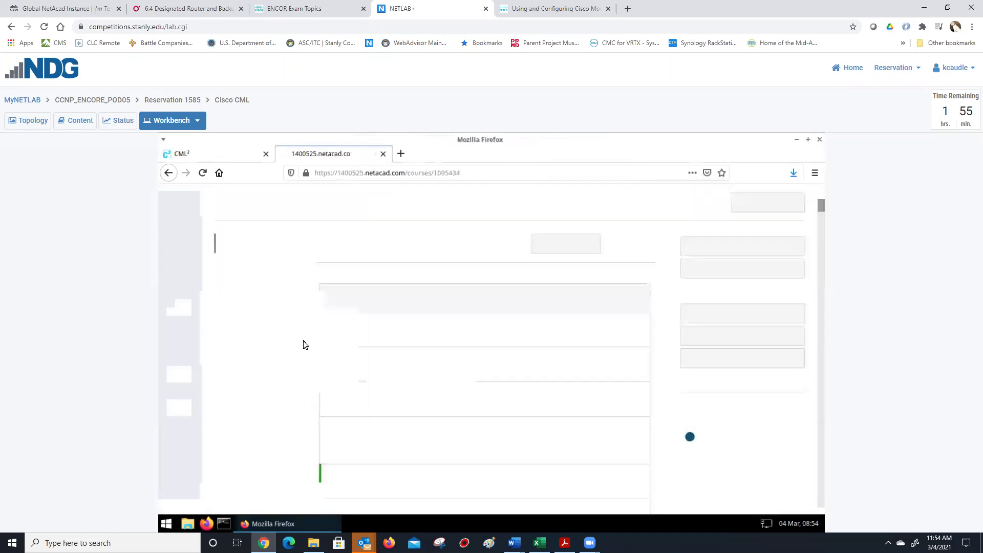
pyautogui.scroll(-2, 420, 362)
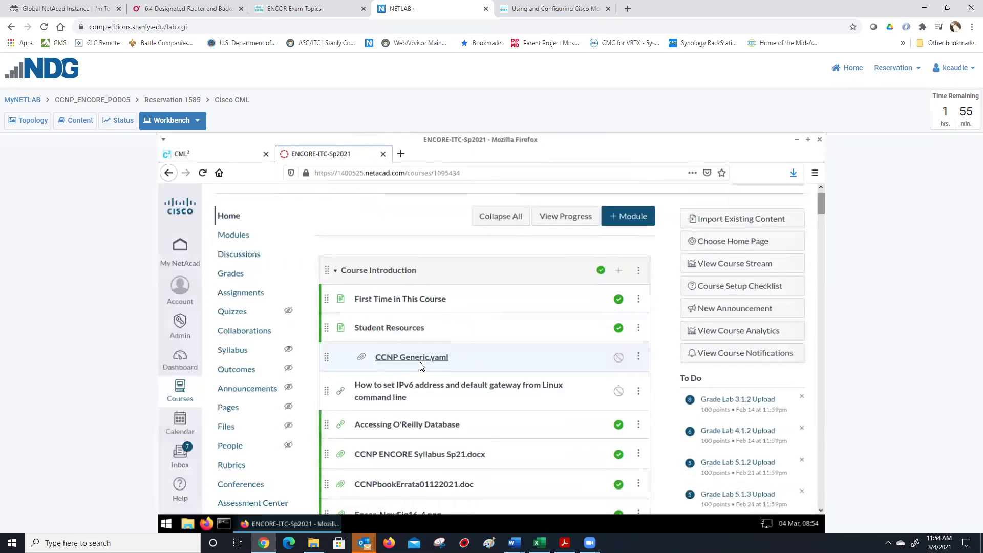
pyautogui.scroll(-12, 420, 361)
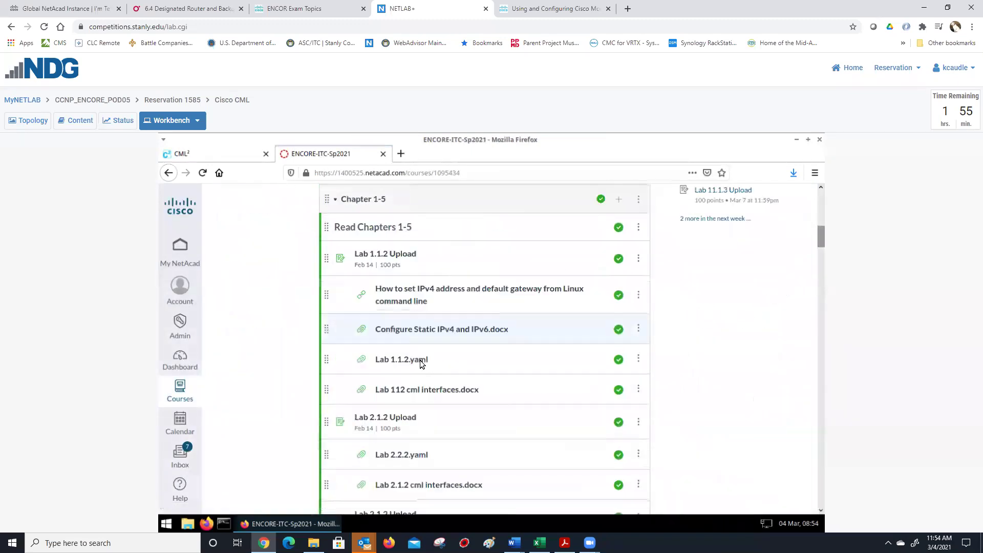
pyautogui.scroll(-2, 421, 363)
pyautogui.scroll(-10, 420, 363)
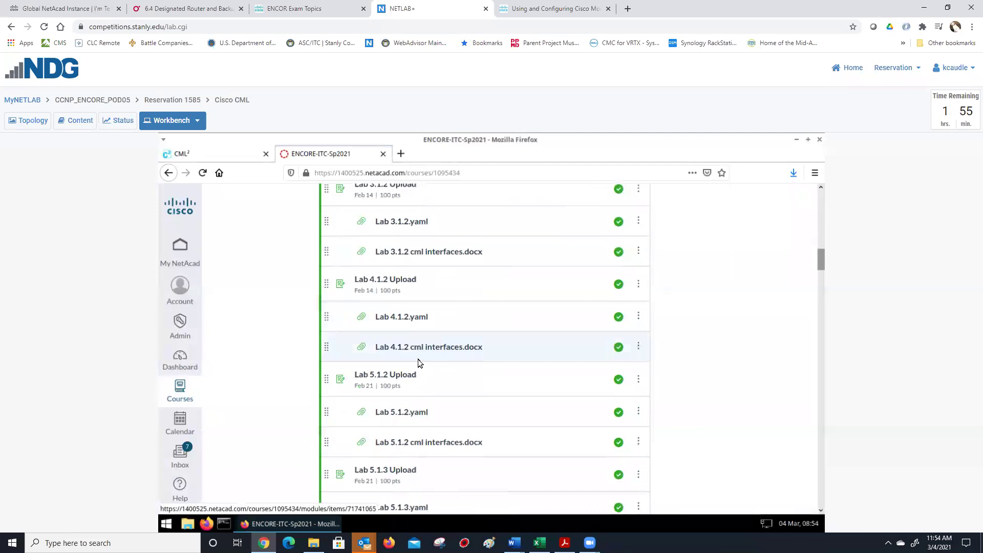
pyautogui.scroll(-1, 418, 363)
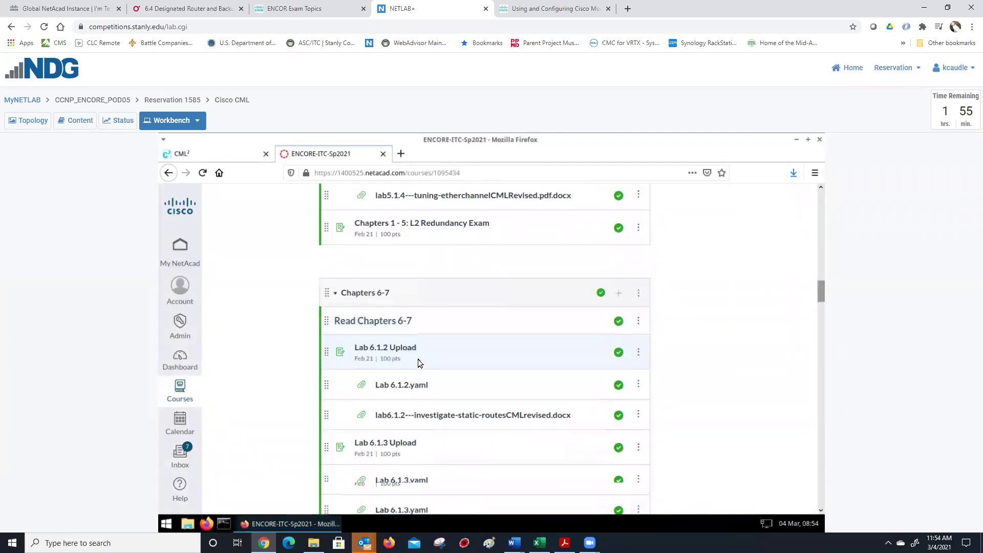
pyautogui.scroll(-3, 418, 363)
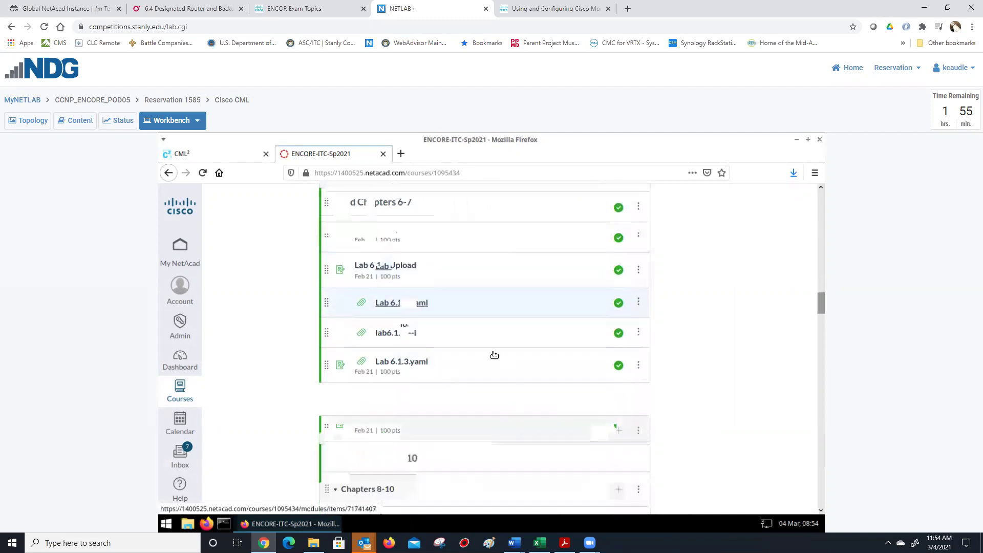
pyautogui.scroll(-2, 439, 366)
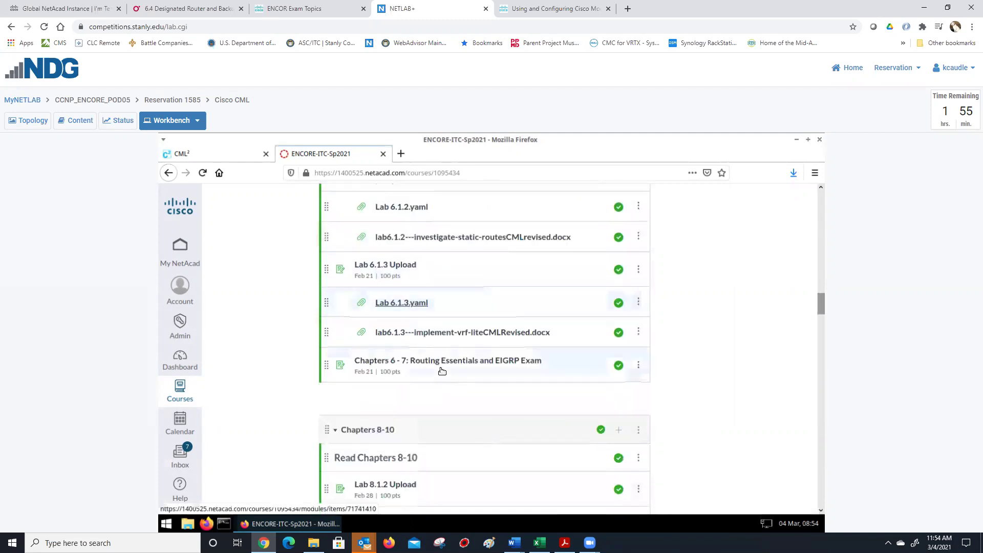
pyautogui.click(397, 302)
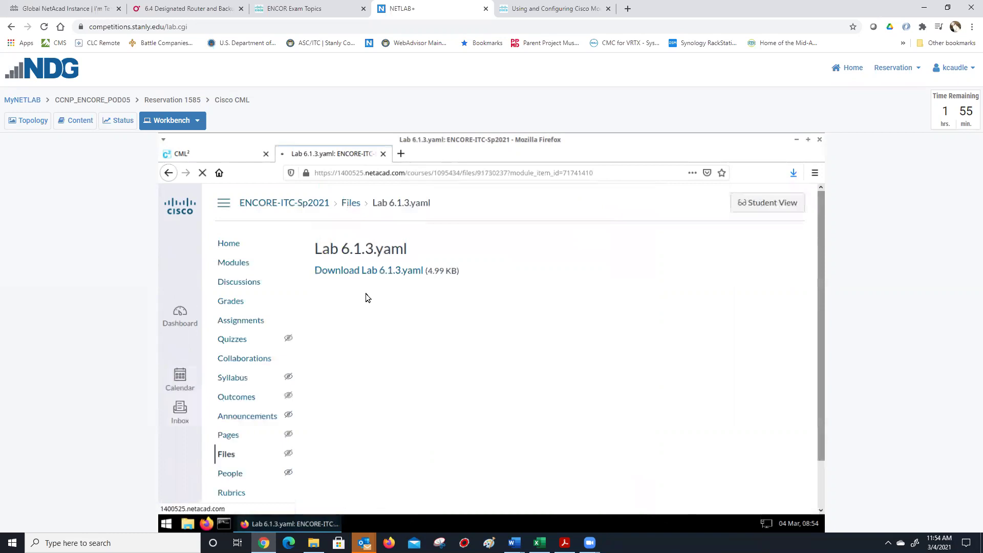
# - Save Lab 6.1.3.yaml to disk and return to the CML² tab
pyautogui.click(370, 270)
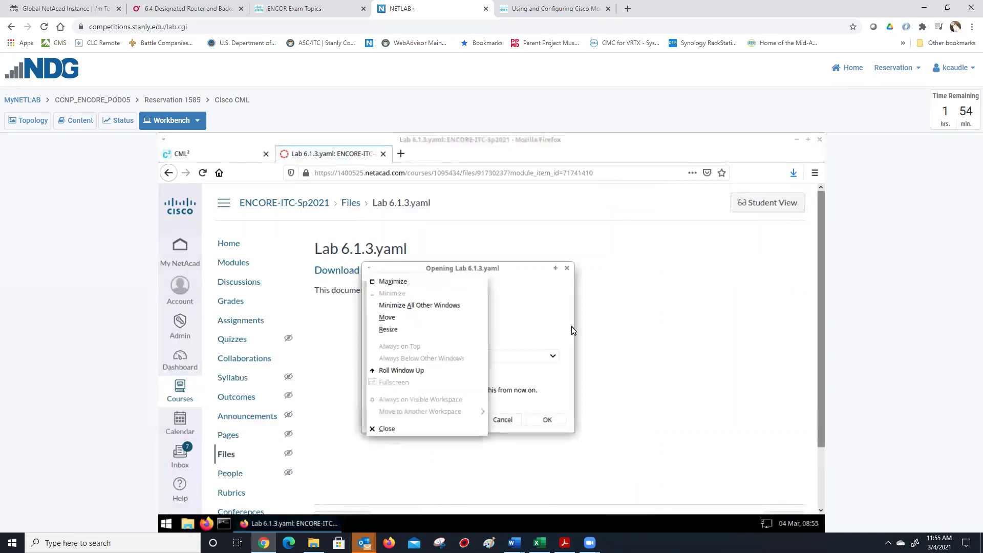
pyautogui.click(566, 369)
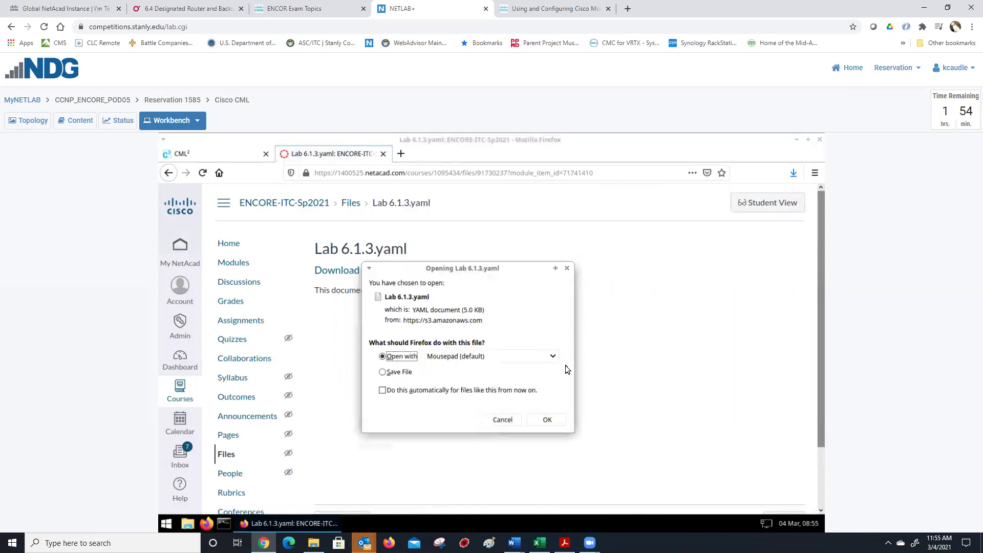
pyautogui.click(399, 379)
pyautogui.click(393, 375)
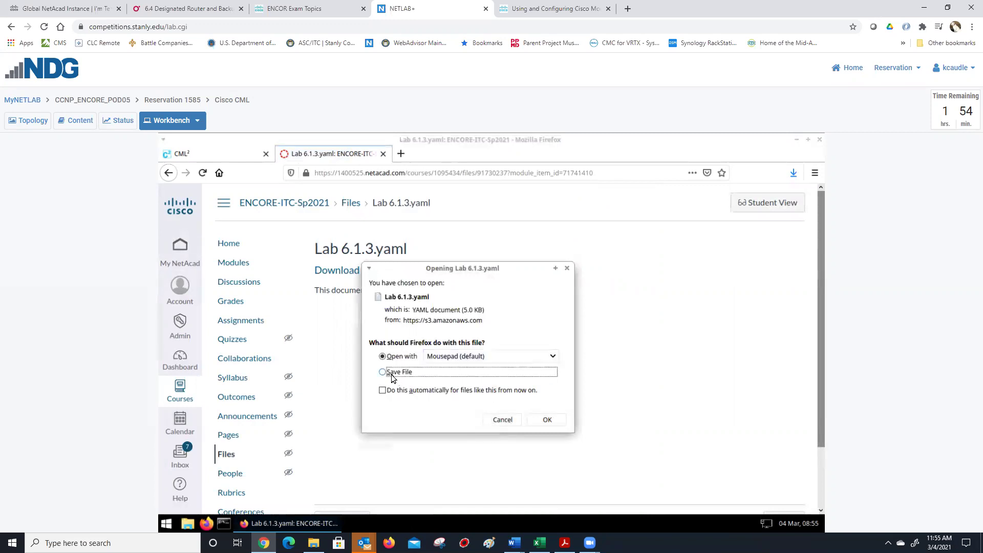
pyautogui.click(546, 421)
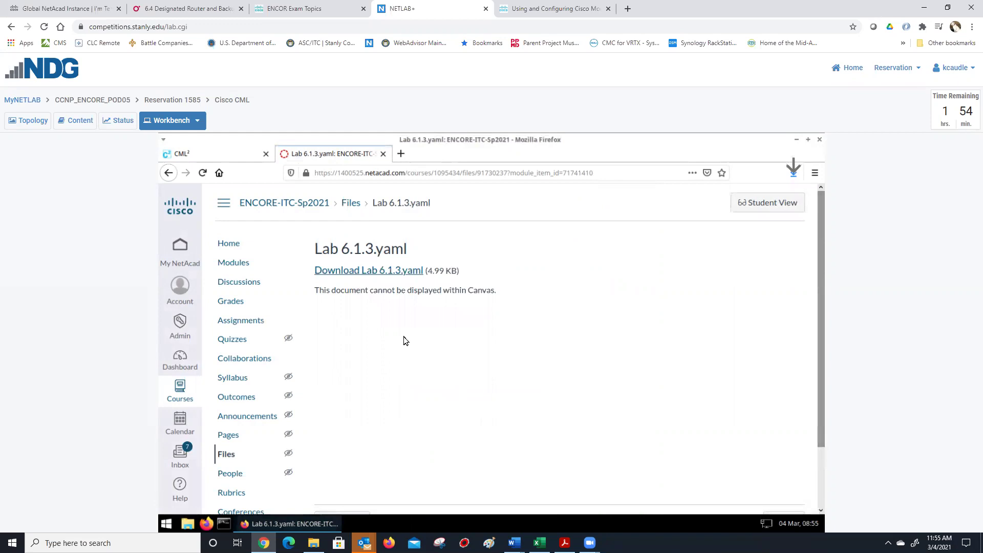
pyautogui.click(200, 159)
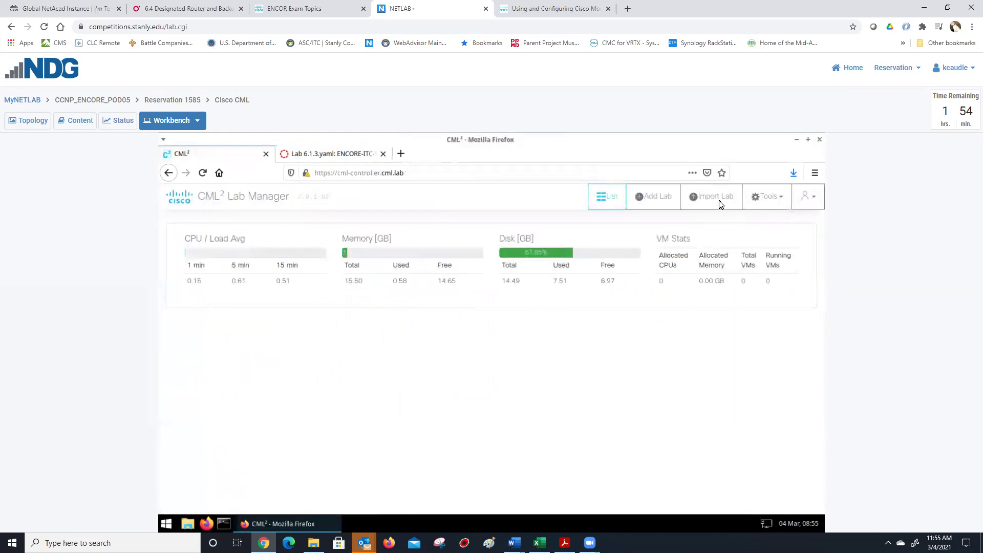
# - Import Lab 6.1.3.yaml and upload it as a new topology
pyautogui.click(717, 198)
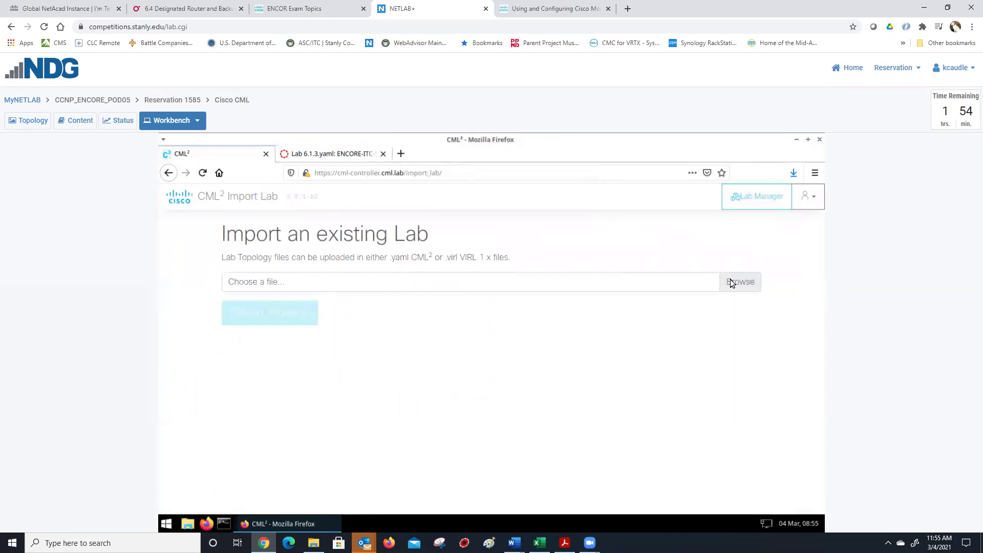
pyautogui.click(731, 283)
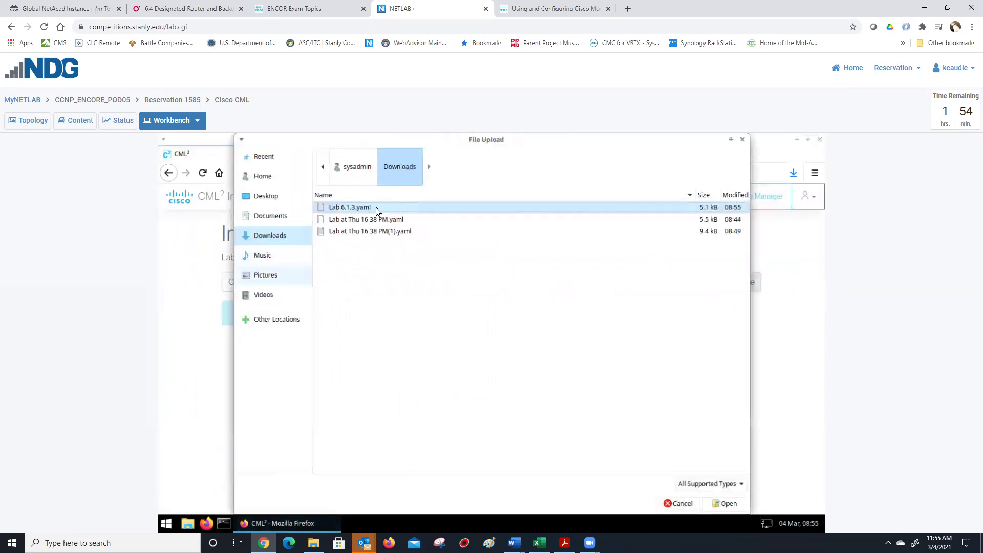
pyautogui.doubleClick(377, 210)
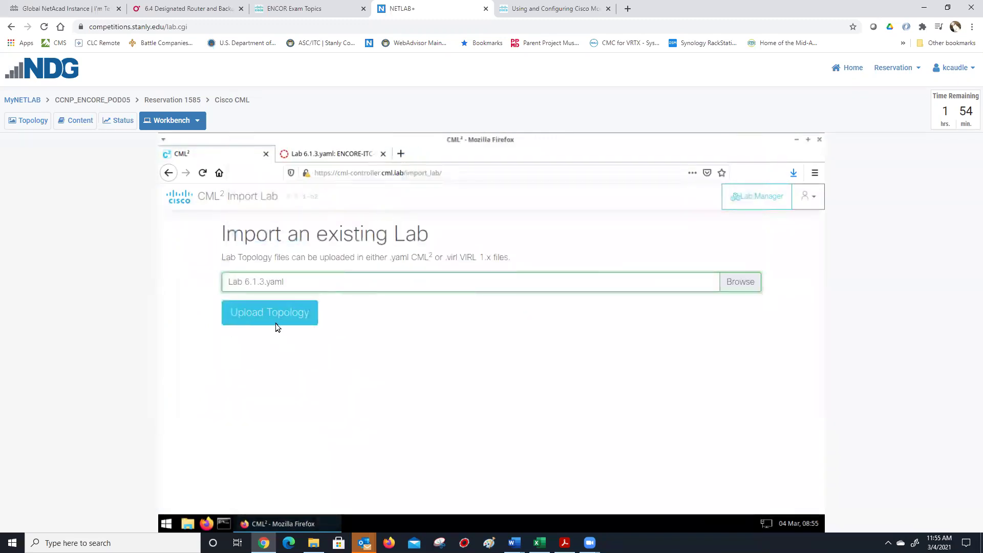
pyautogui.click(319, 314)
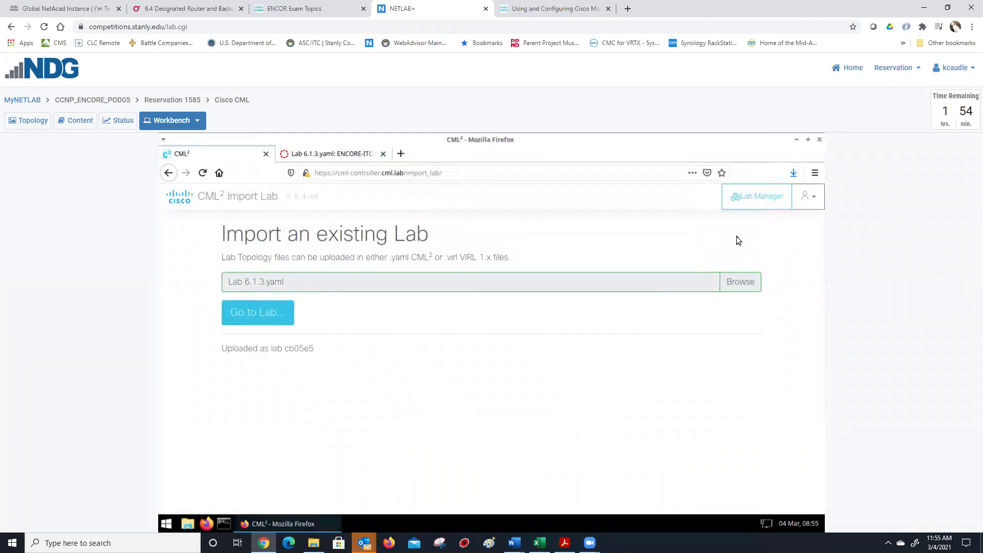
# - Open the imported lab's workbench from Lab Manager, then return to the lab list
pyautogui.click(753, 198)
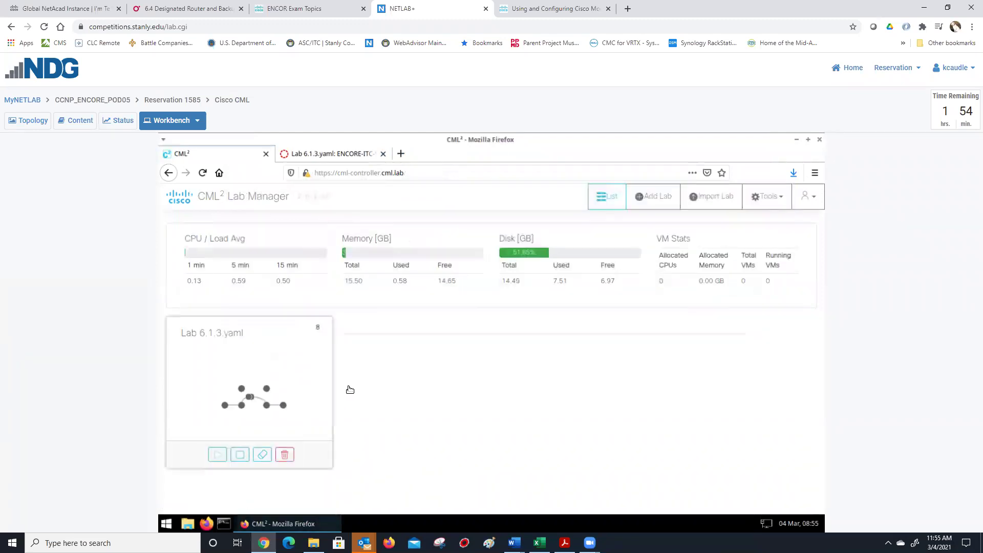
pyautogui.click(257, 376)
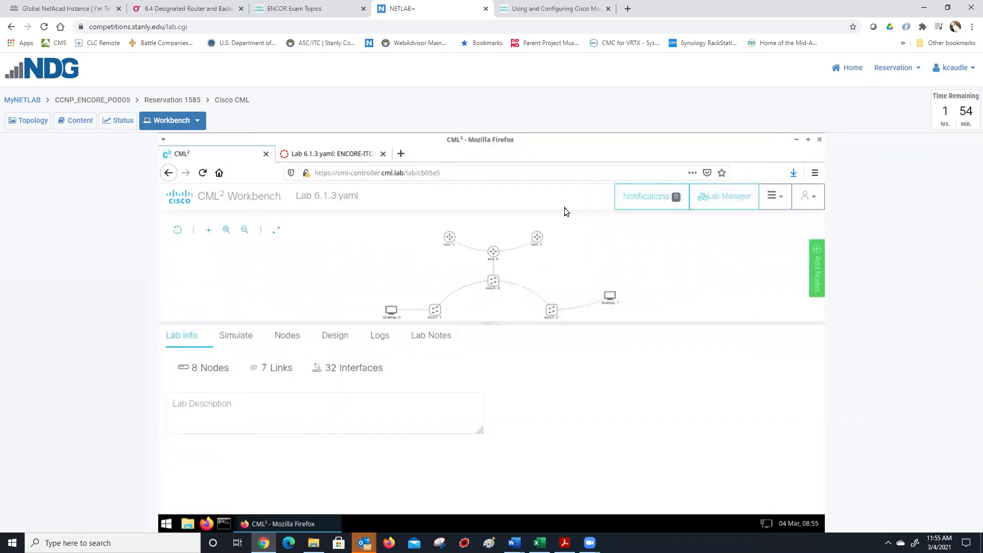
pyautogui.click(699, 197)
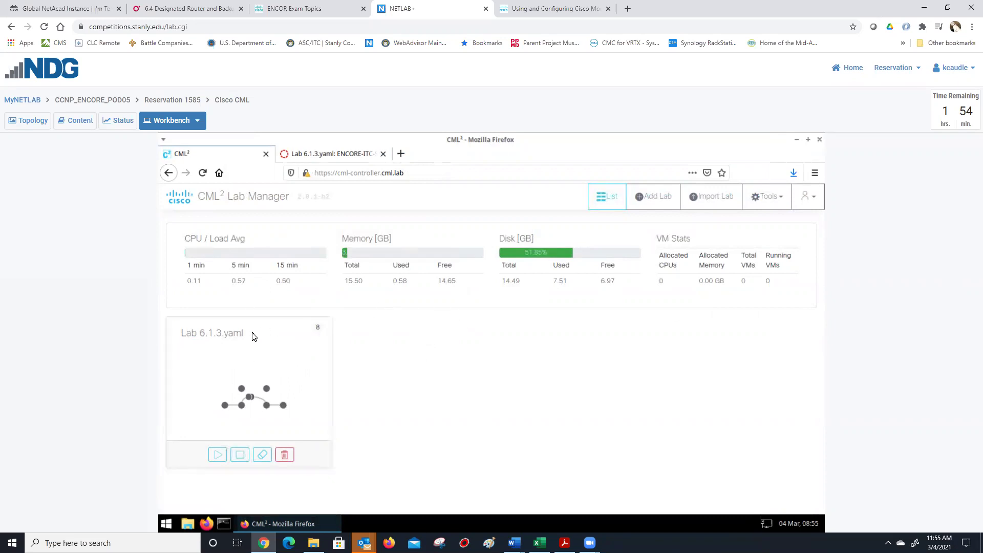
# - Wipe Lab 6.1.3.yaml's node disks, confirm, and start the lab from Lab Manager
pyautogui.click(263, 456)
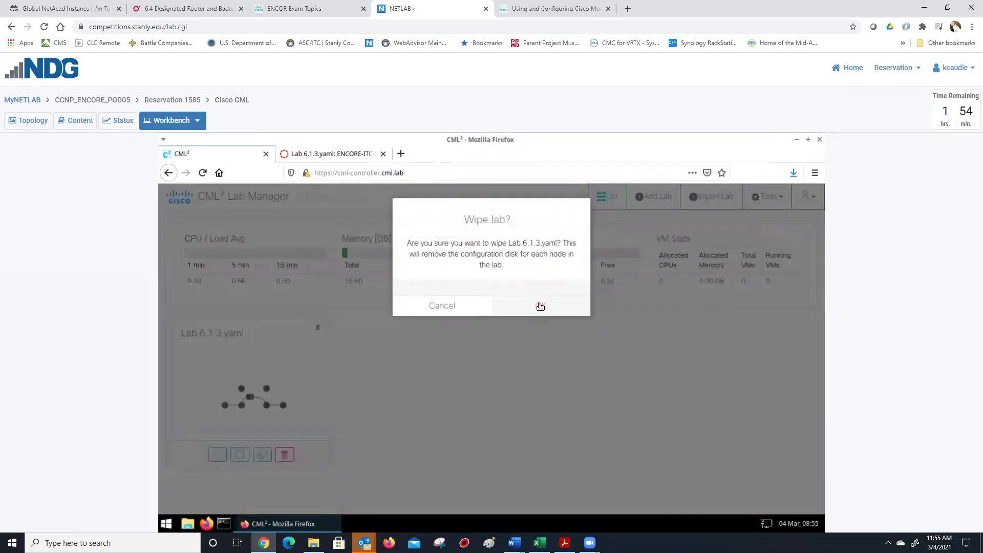
pyautogui.click(540, 307)
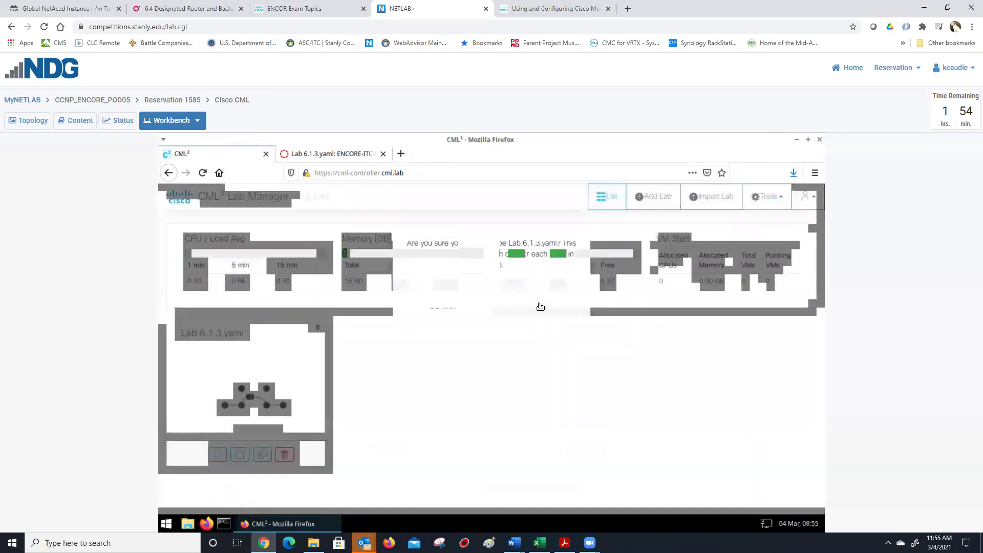
pyautogui.click(270, 359)
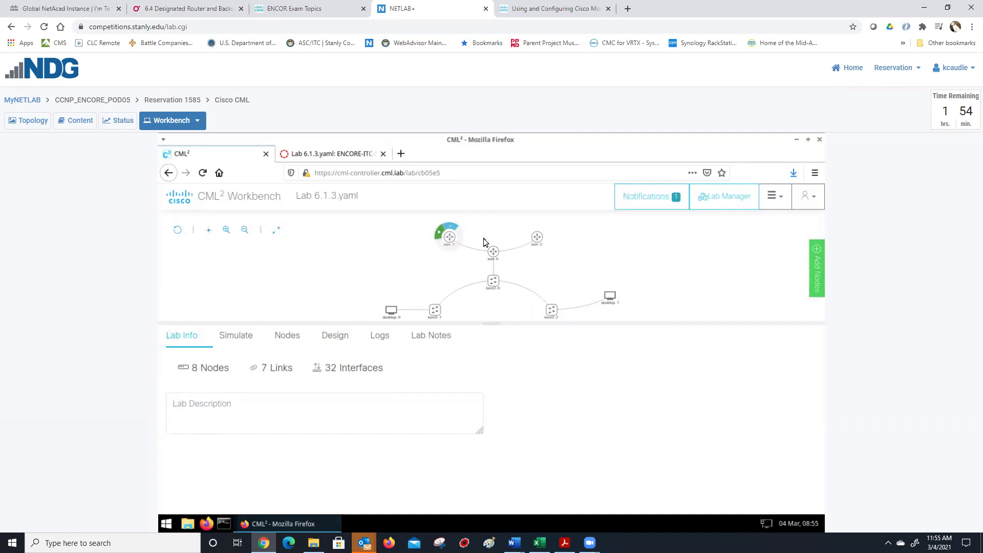
pyautogui.click(717, 198)
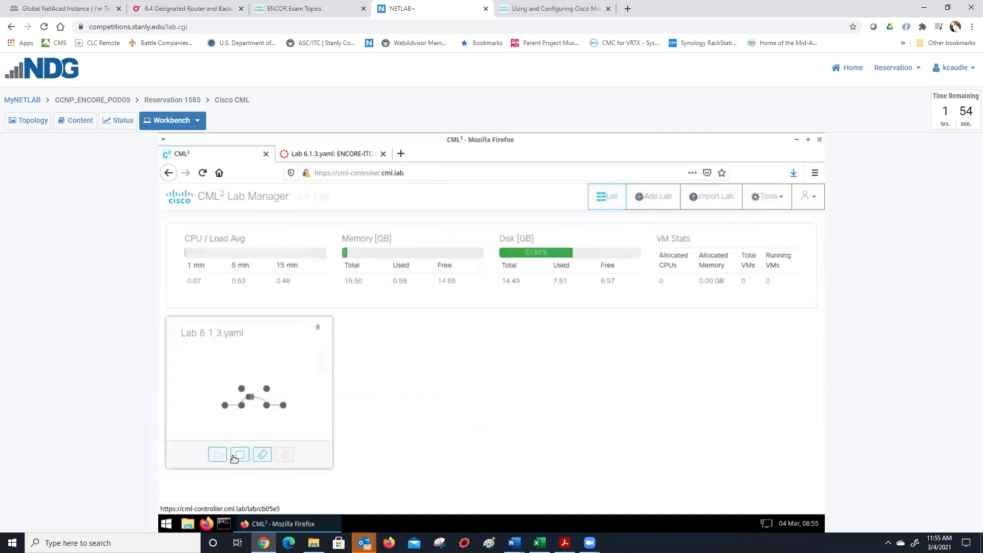
pyautogui.click(221, 457)
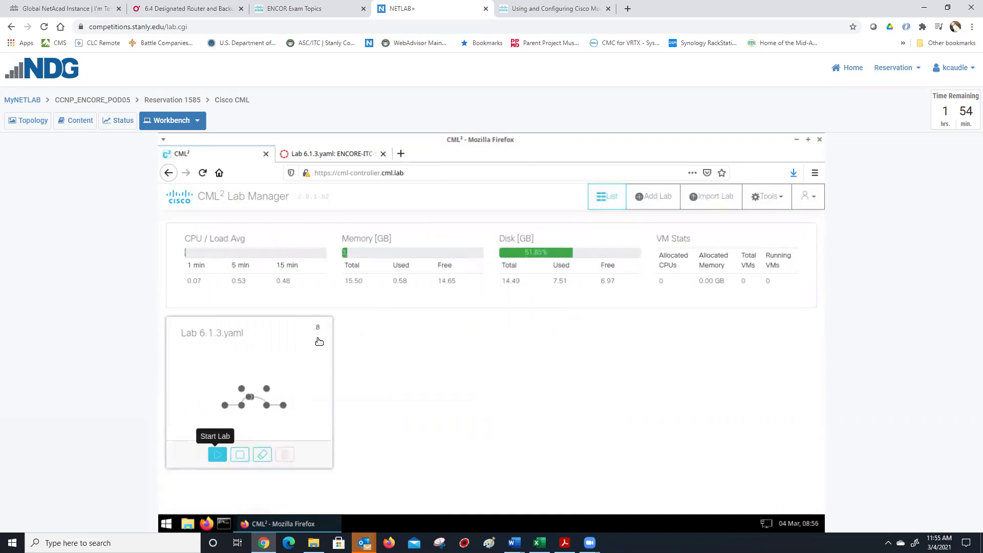
# - Open the running lab's workbench and the iosv-0 router's console
pyautogui.click(300, 353)
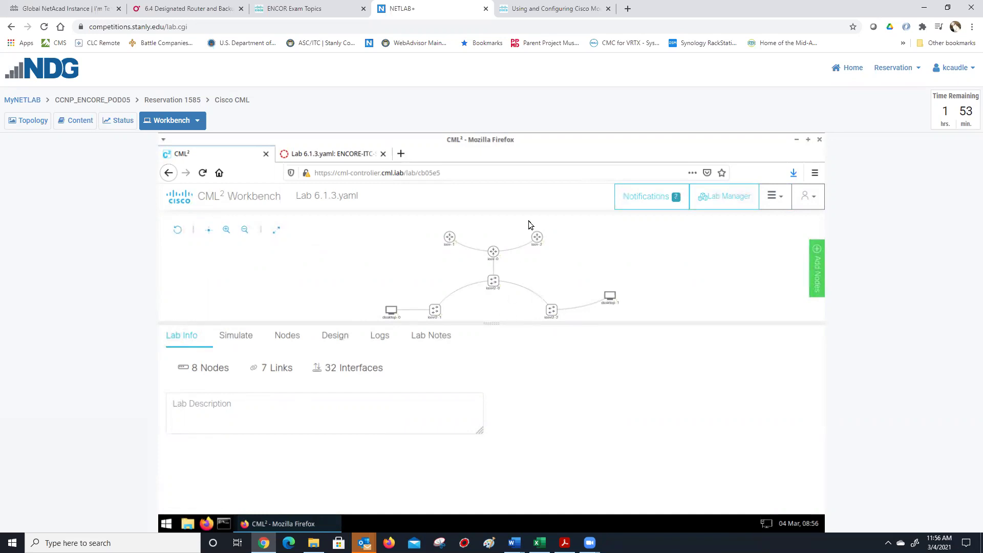
pyautogui.moveTo(499, 252)
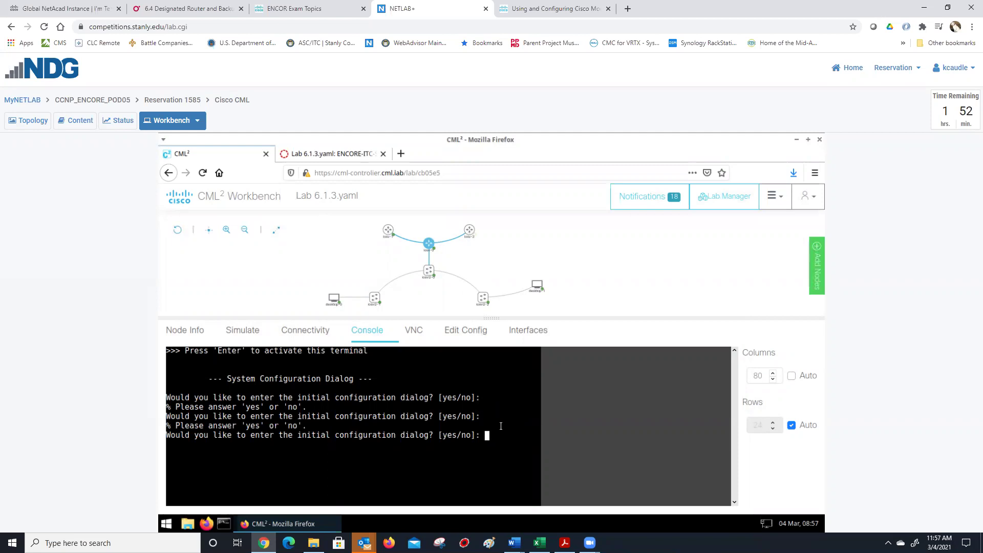
# - Decline the initial configuration dialog and enter console line 0 configuration
pyautogui.write('n')
pyautogui.press('Return')
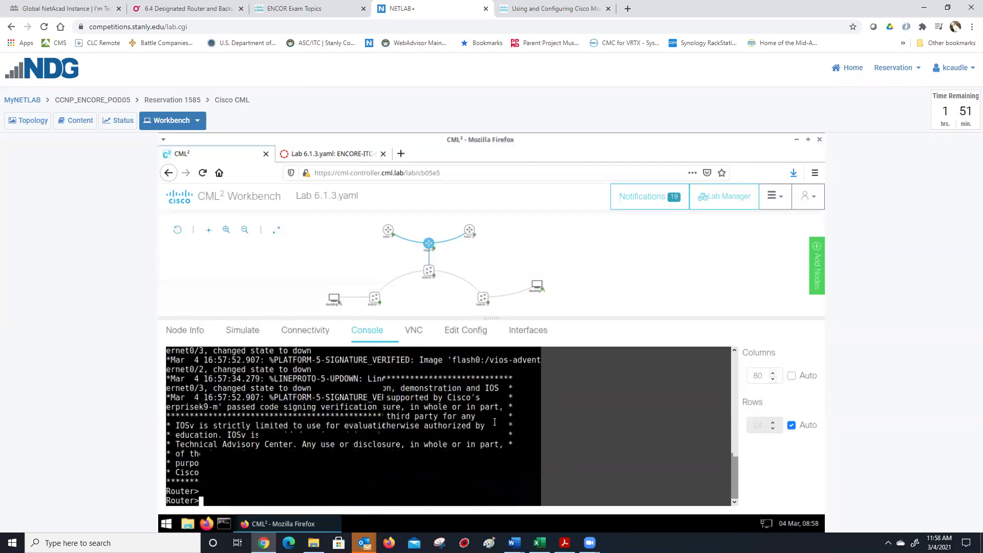
pyautogui.write('en')
pyautogui.press('Return')
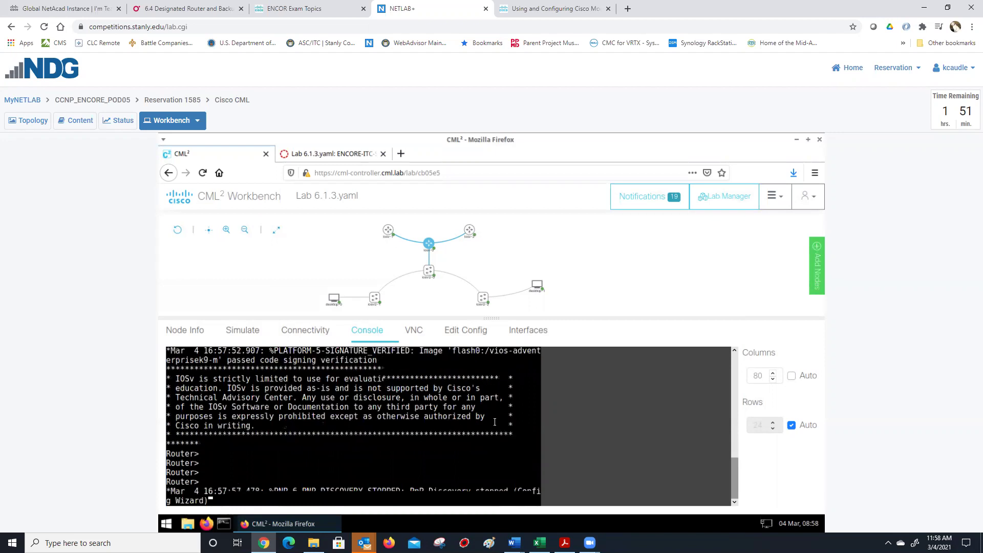
pyautogui.press('Return')
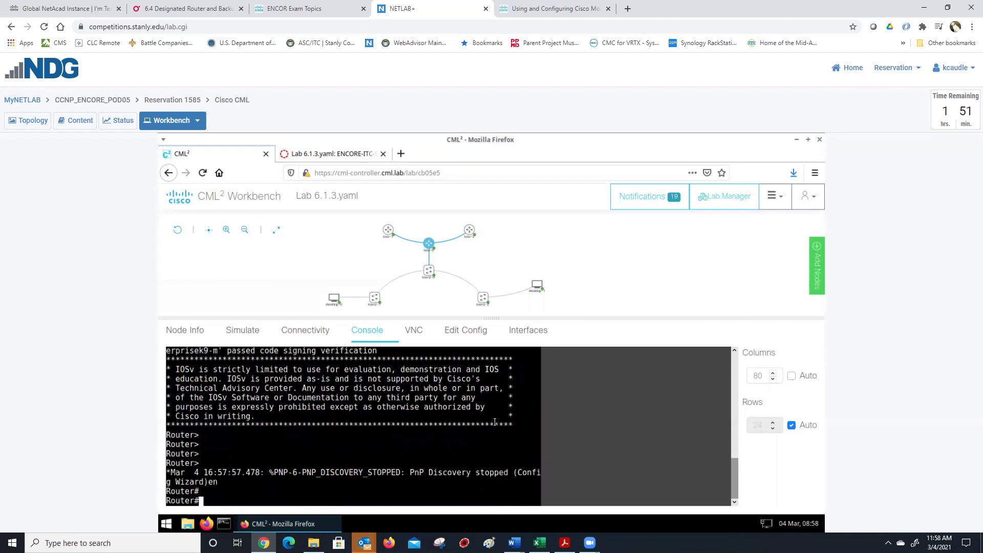
pyautogui.write('config t')
pyautogui.press('Return')
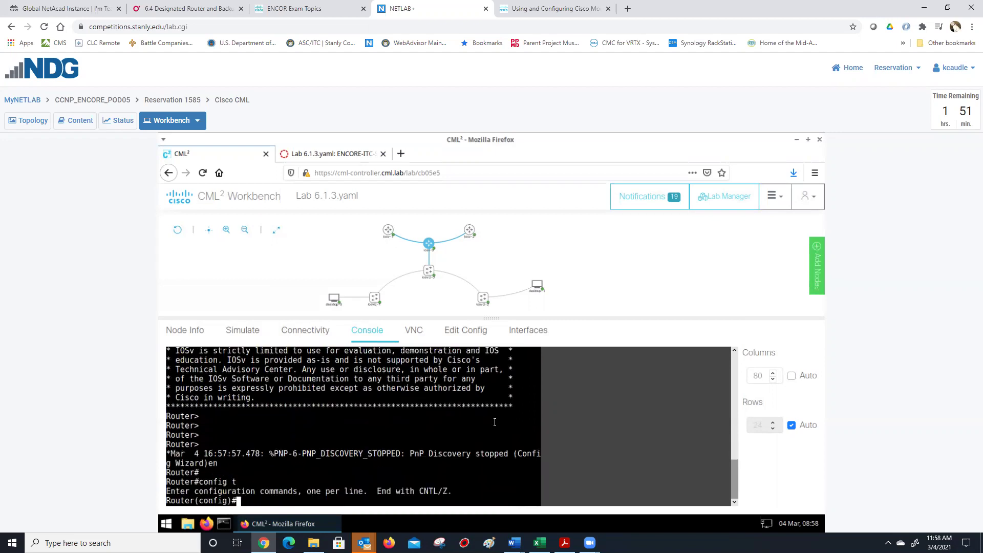
pyautogui.write('line con 0')
pyautogui.press('Return')
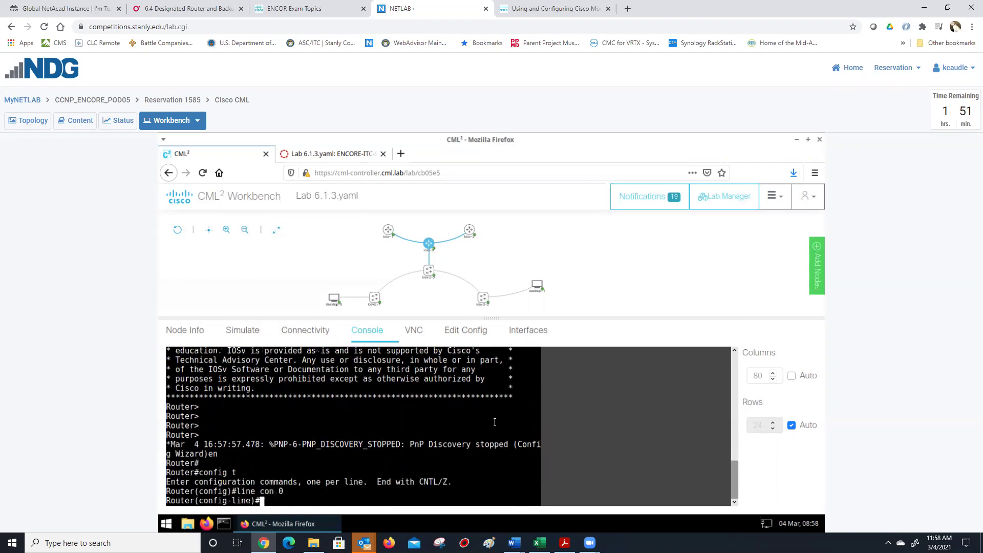
# - Enable logging synchronous and exec-timeout 0 on the console line
pyautogui.write('l')
pyautogui.write('ogg sy')
pyautogui.press('Return')
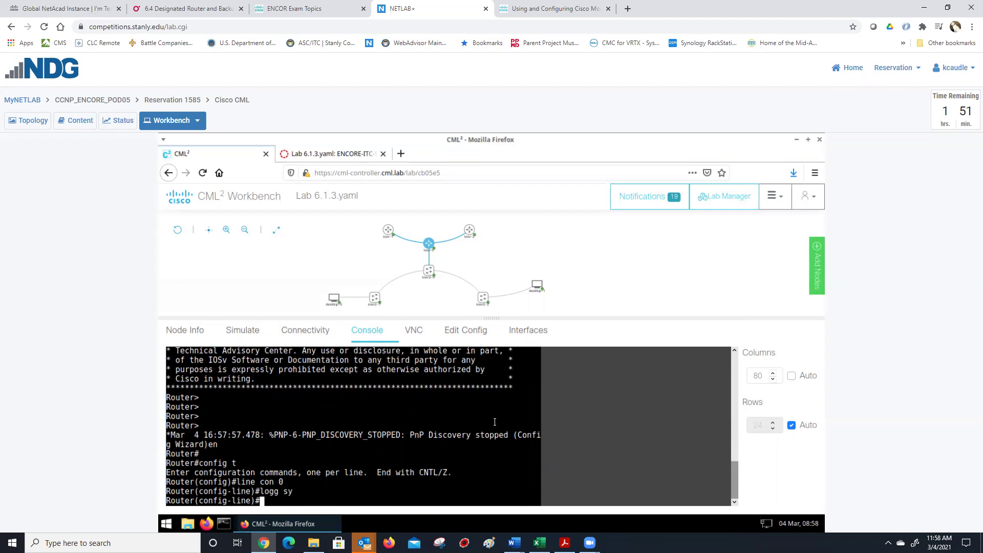
pyautogui.write('exec')
pyautogui.press('Return')
pyautogui.press('Up')
pyautogui.write('-')
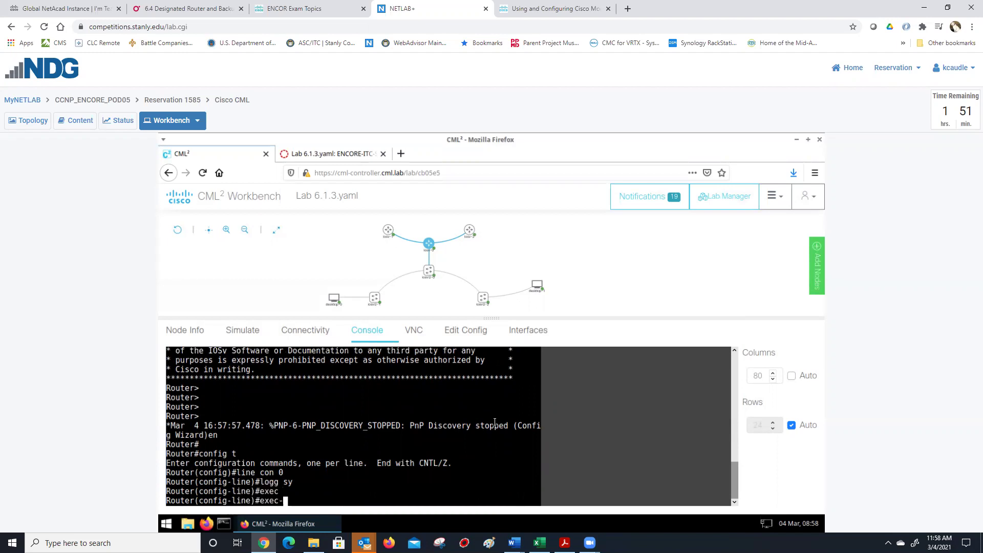
pyautogui.write('tim')
pyautogui.press('Tab')
pyautogui.write('0')
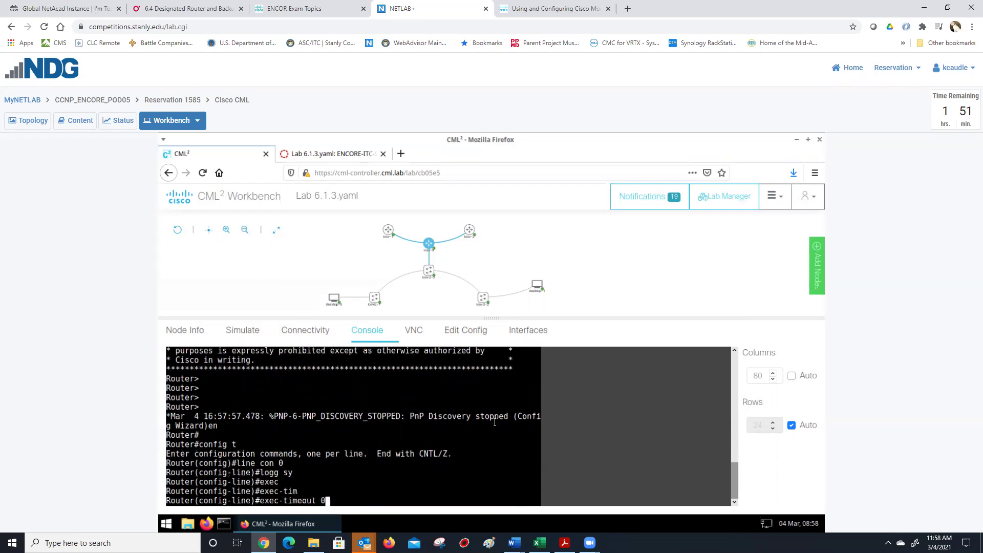
pyautogui.press('Return')
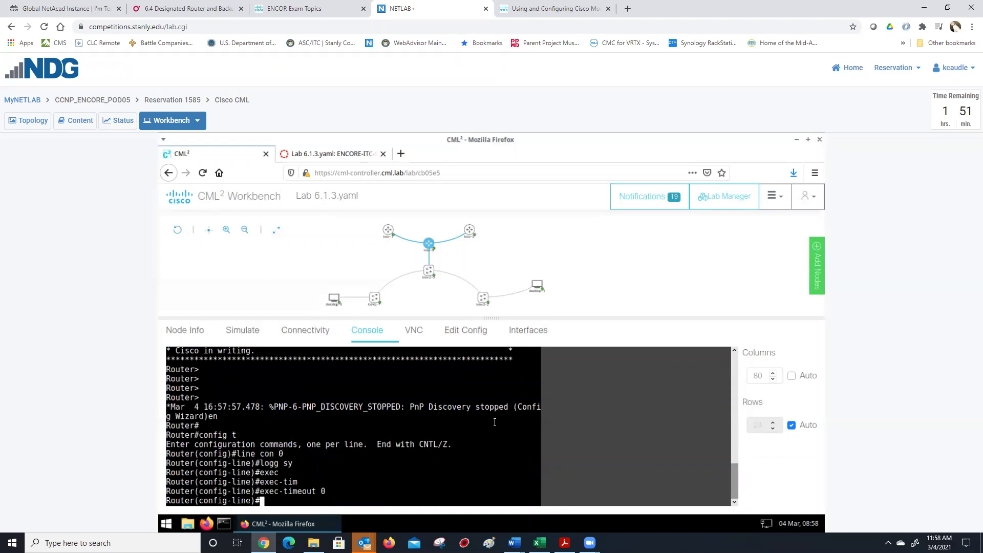
# - Set hostname R1, disable domain lookup, enable IPv6 unicast routing, and enter line vty 0 4
pyautogui.write('host R1')
pyautogui.press('Return')
pyautogui.write('n')
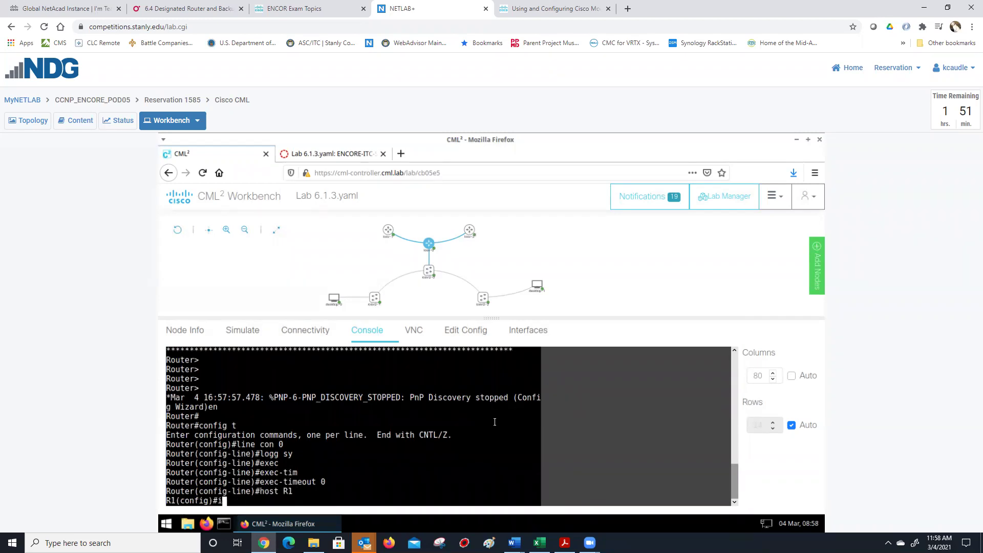
pyautogui.write('o ip domain-lo')
pyautogui.press('Tab')
pyautogui.press('Return')
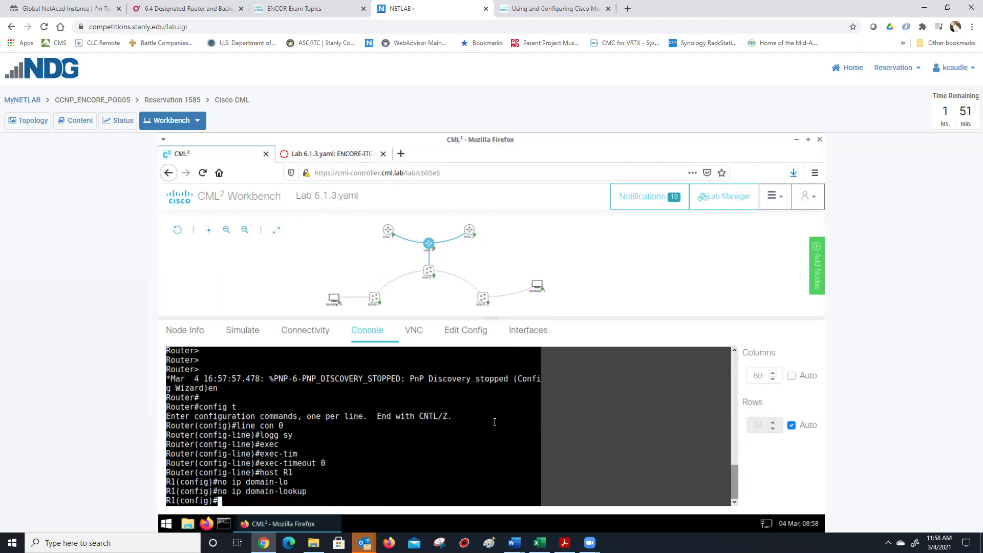
pyautogui.write('ipv6 un')
pyautogui.press('Tab')
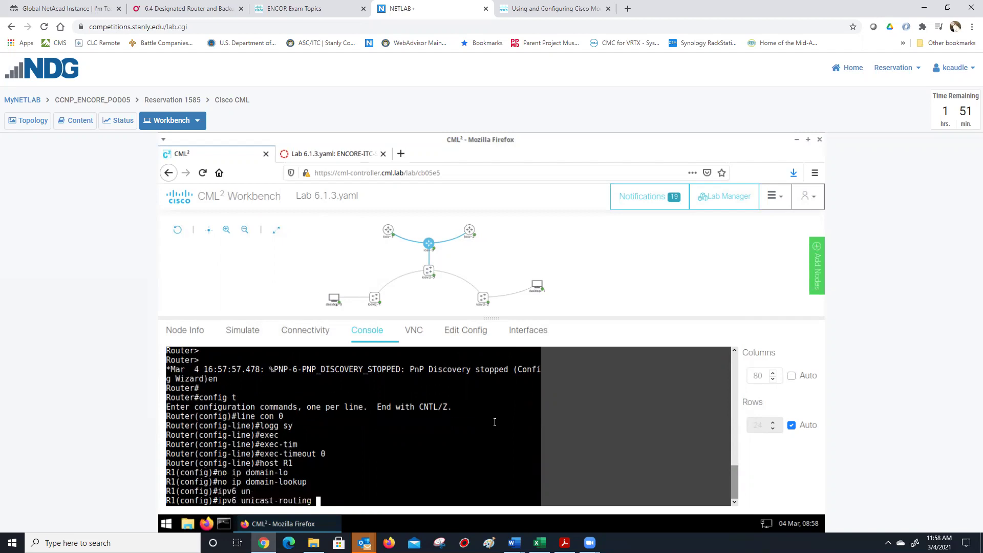
pyautogui.press('Return')
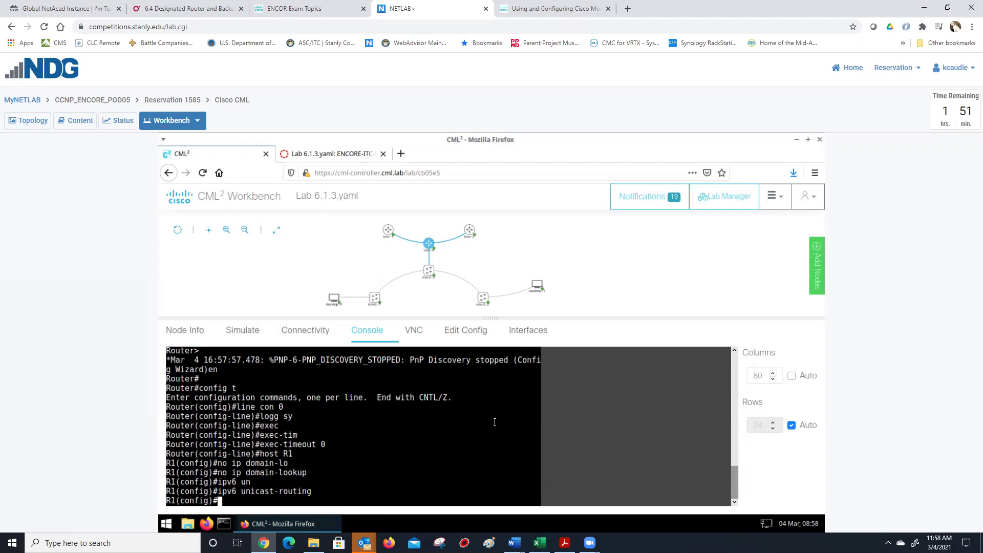
pyautogui.write('line vty 0 4')
pyautogui.press('Return')
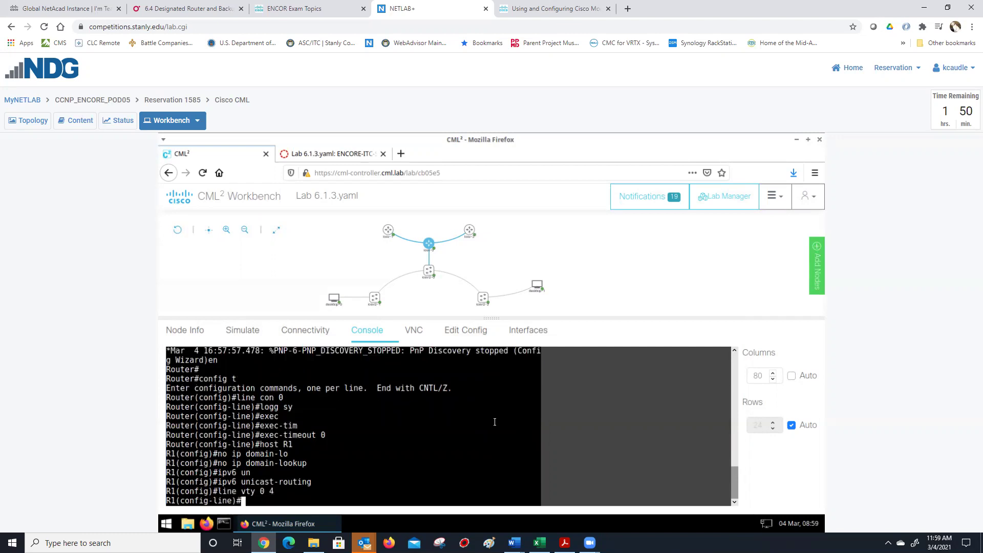
# - Give the VTY lines privilege level 15 and a line password
pyautogui.write('pre')
pyautogui.press('Tab')
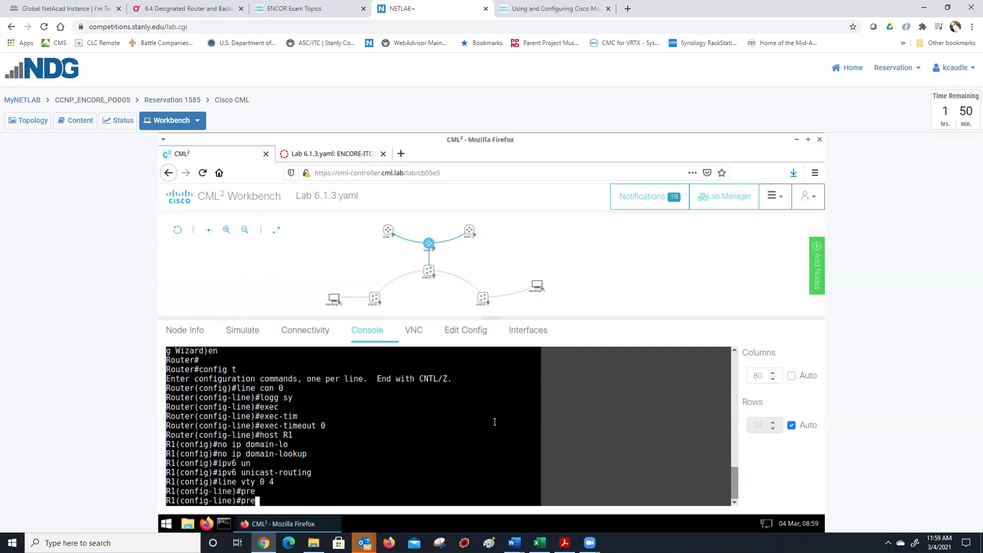
pyautogui.press('BackSpace')
pyautogui.write('iv')
pyautogui.press('Tab')
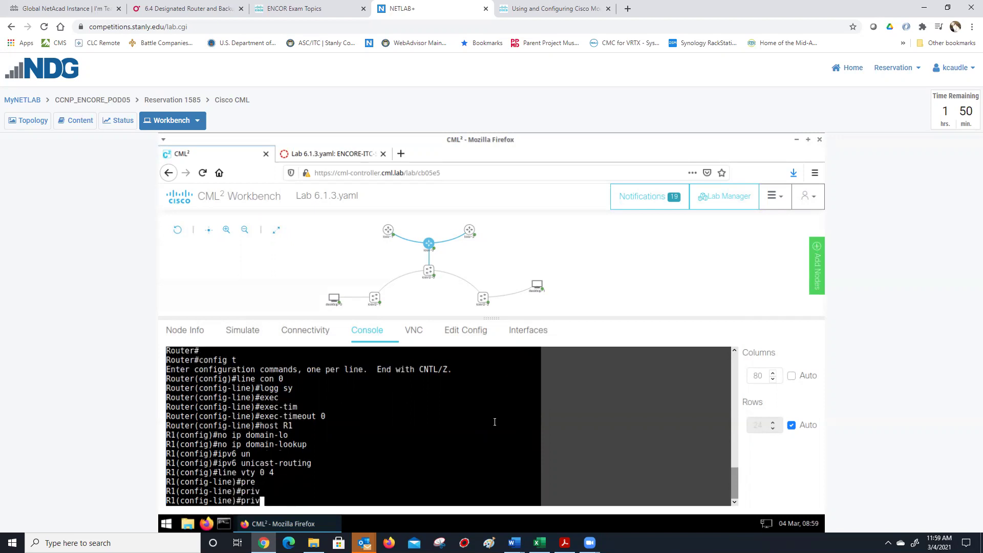
pyautogui.write('il')
pyautogui.press('Tab')
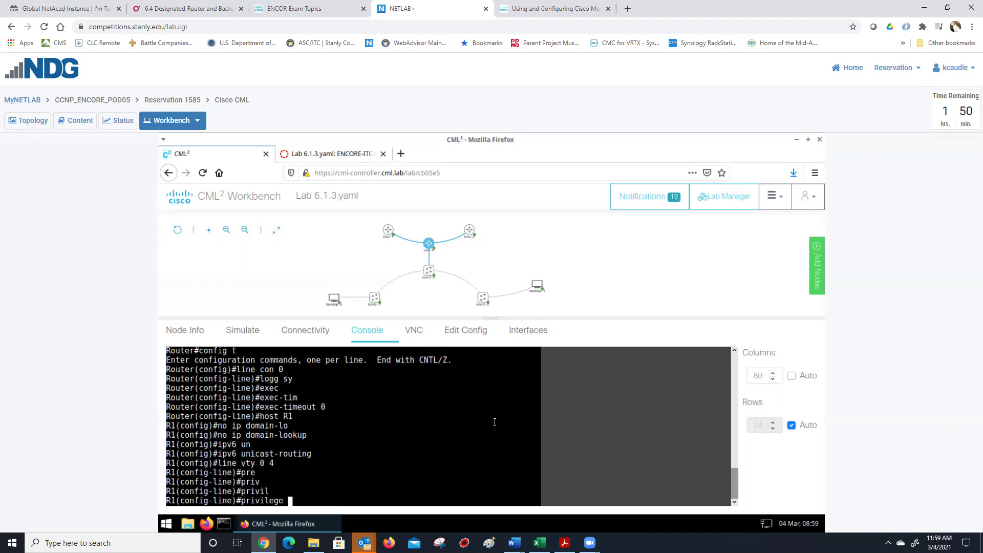
pyautogui.write('level 15')
pyautogui.press('Return')
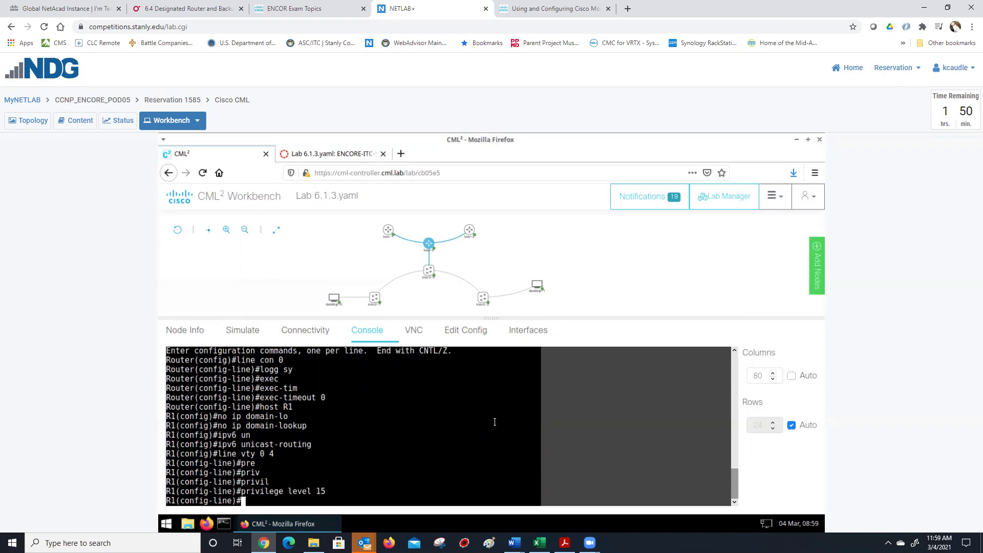
pyautogui.write('password cisco123')
pyautogui.press('Return')
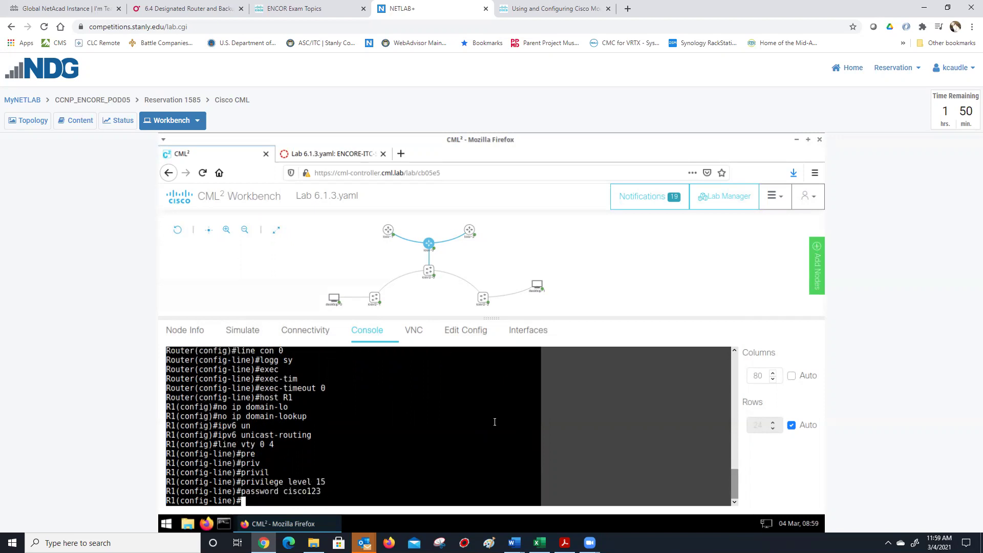
# - Set exec-timeout 0 0 and logging synchronous on the VTY lines
pyautogui.write('ex')
pyautogui.press('Tab')
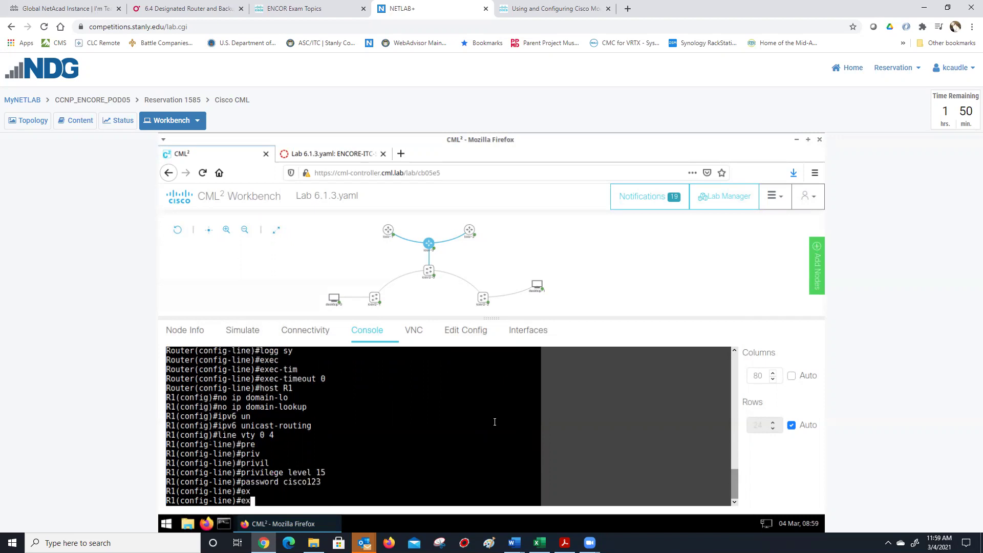
pyautogui.write('ec')
pyautogui.press('Tab')
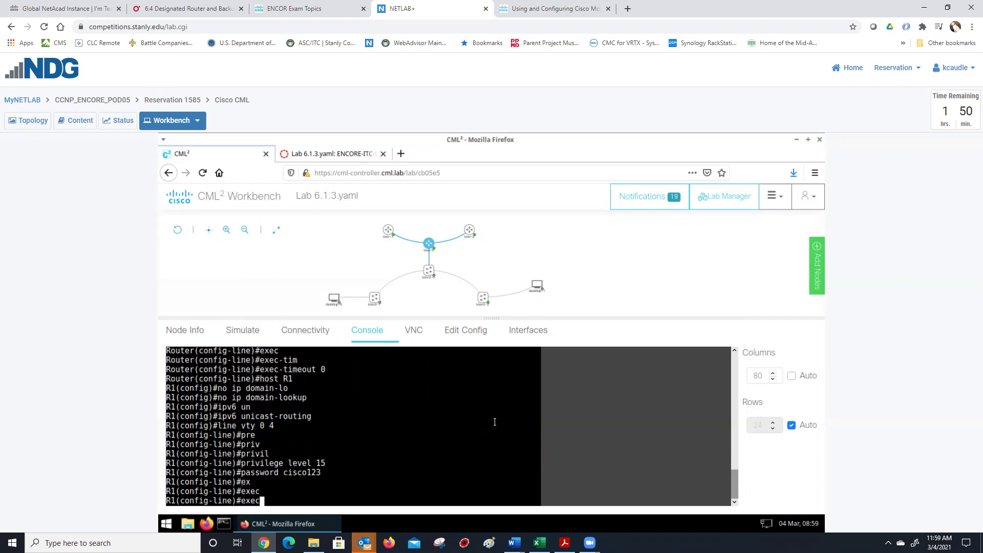
pyautogui.write('-t')
pyautogui.press('Tab')
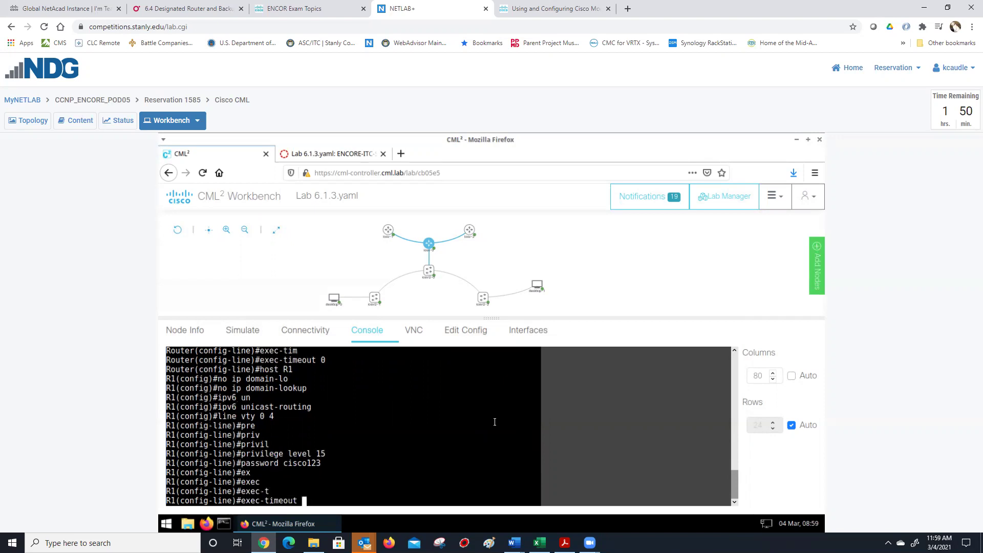
pyautogui.write('0 0')
pyautogui.press('Return')
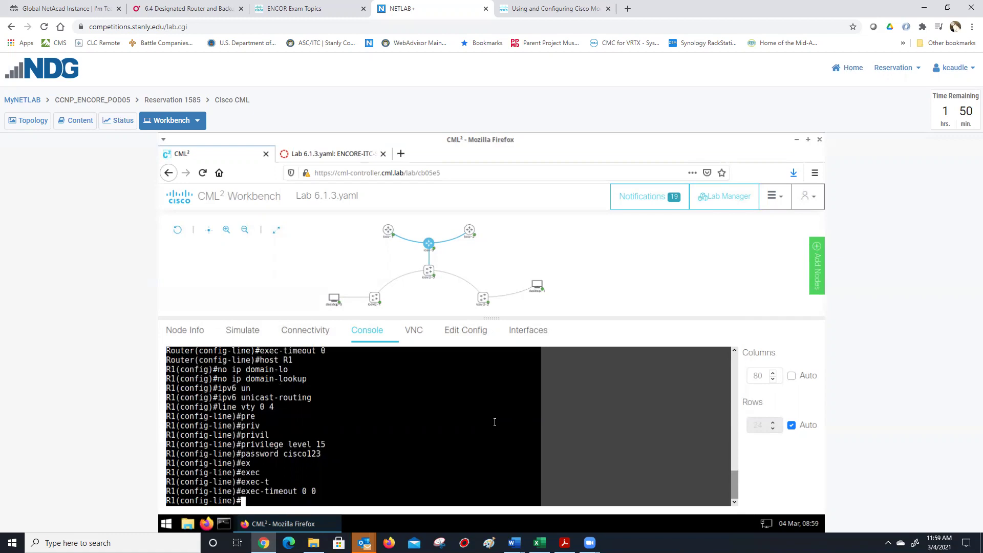
pyautogui.write('logg sy')
pyautogui.press('Tab')
pyautogui.press('Return')
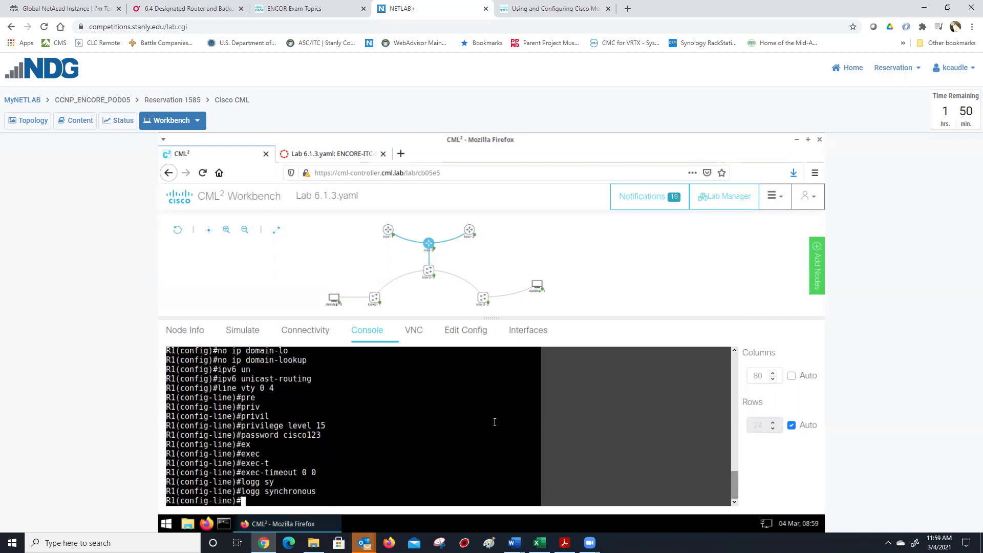
# - Require login on the VTY lines, exit configuration mode, and save with wr
pyautogui.write('logon')
pyautogui.press('Return')
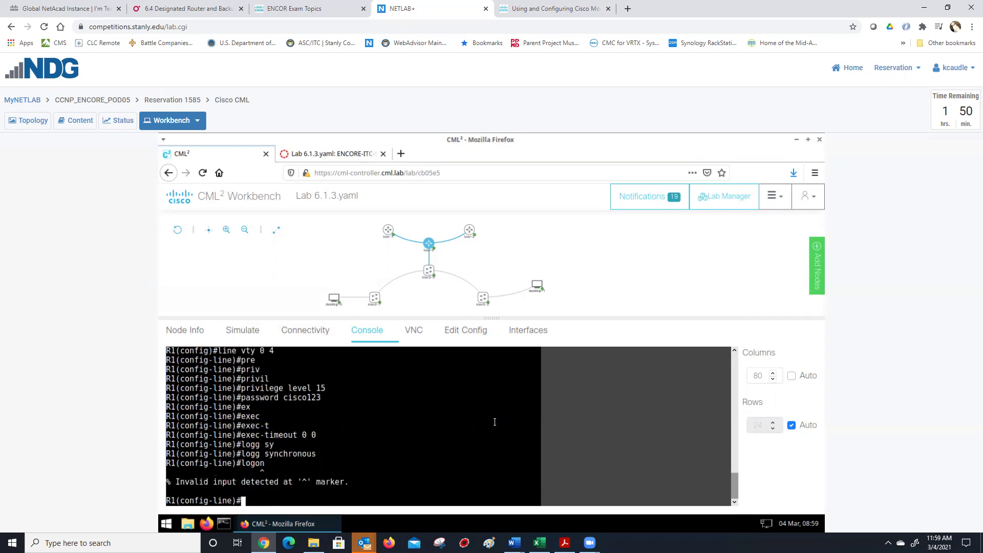
pyautogui.write('loin')
pyautogui.press('Return')
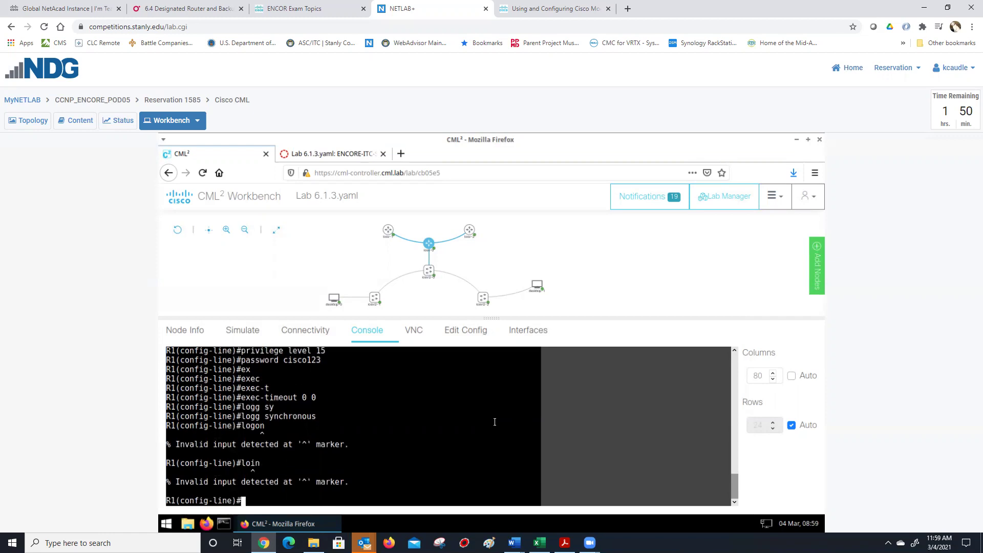
pyautogui.write('login')
pyautogui.press('Return')
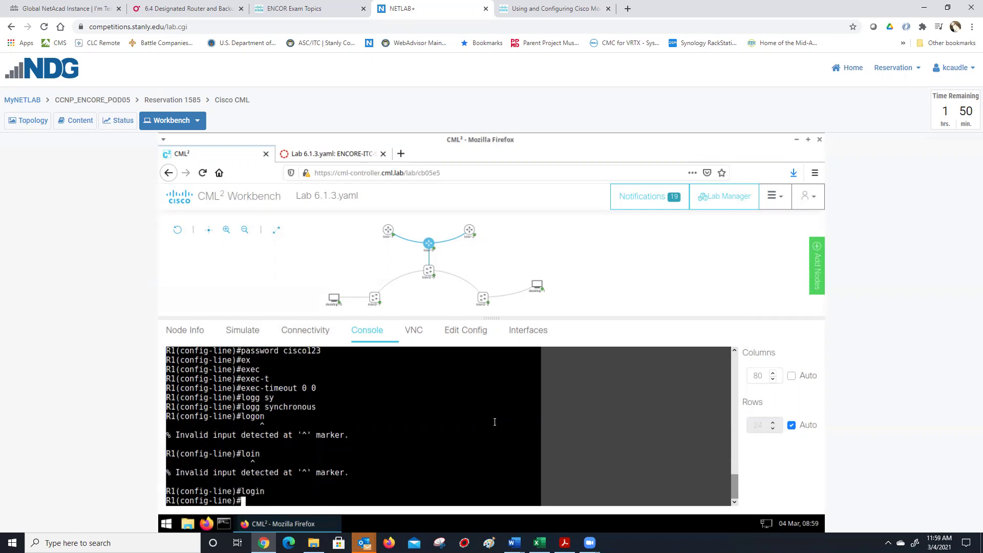
pyautogui.write('exit')
pyautogui.press('Return')
pyautogui.write('exit')
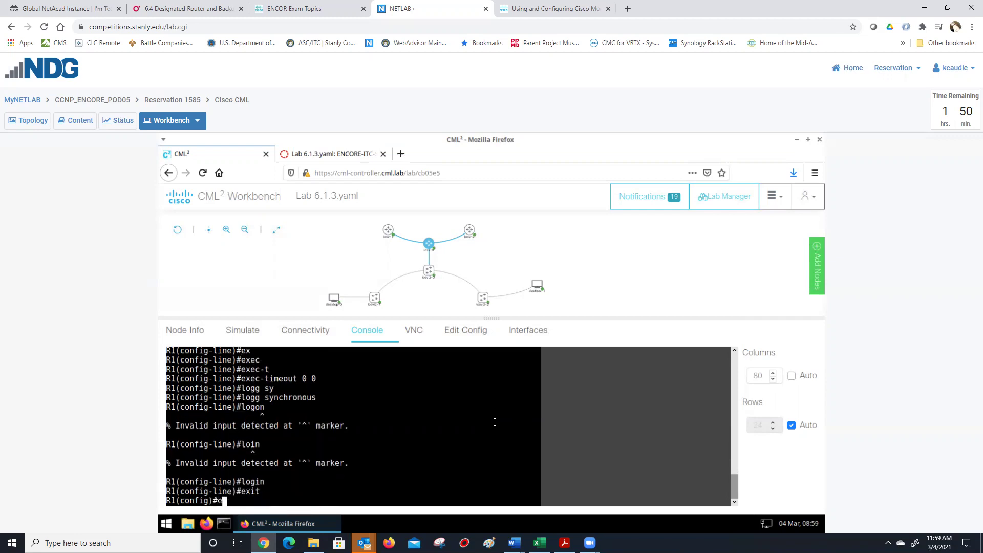
pyautogui.press('Return')
pyautogui.write('wr')
pyautogui.press('Return')
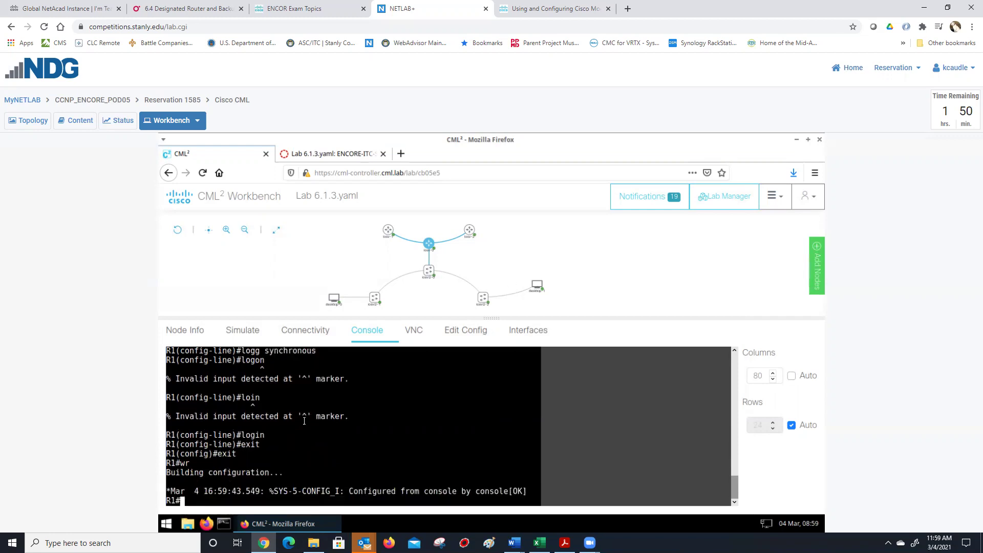
# - Select the R1 node and open its Edit Config tab
pyautogui.click(777, 198)
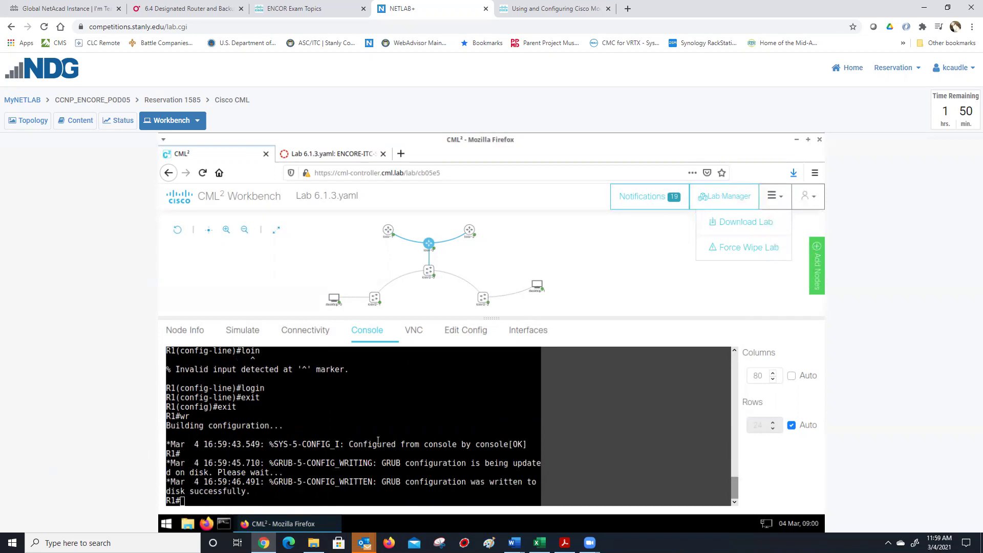
pyautogui.click(364, 396)
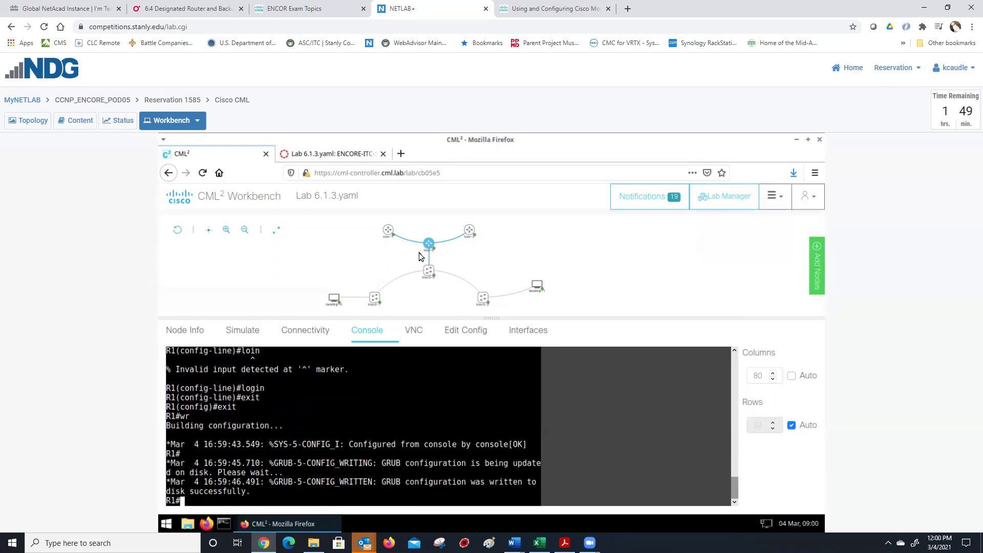
pyautogui.click(425, 247)
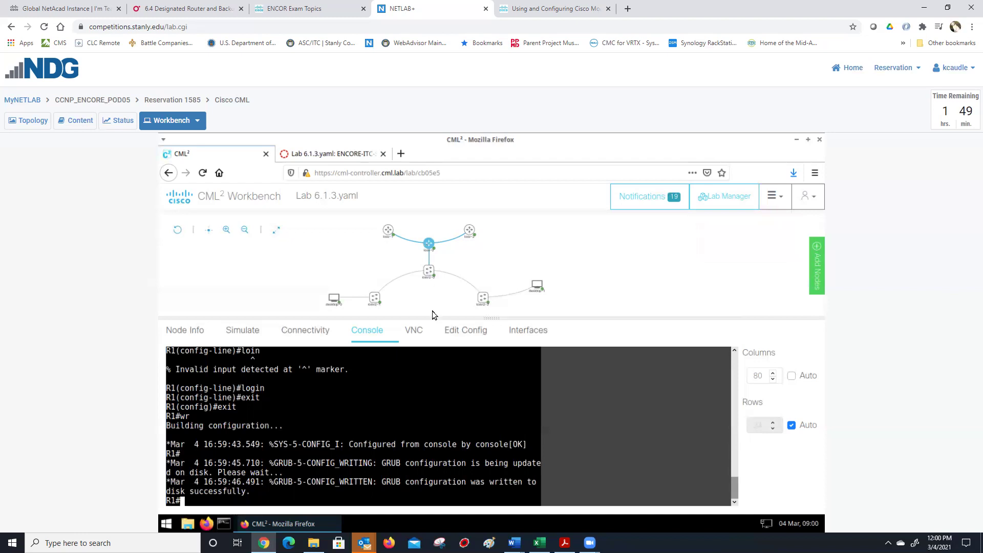
pyautogui.click(461, 331)
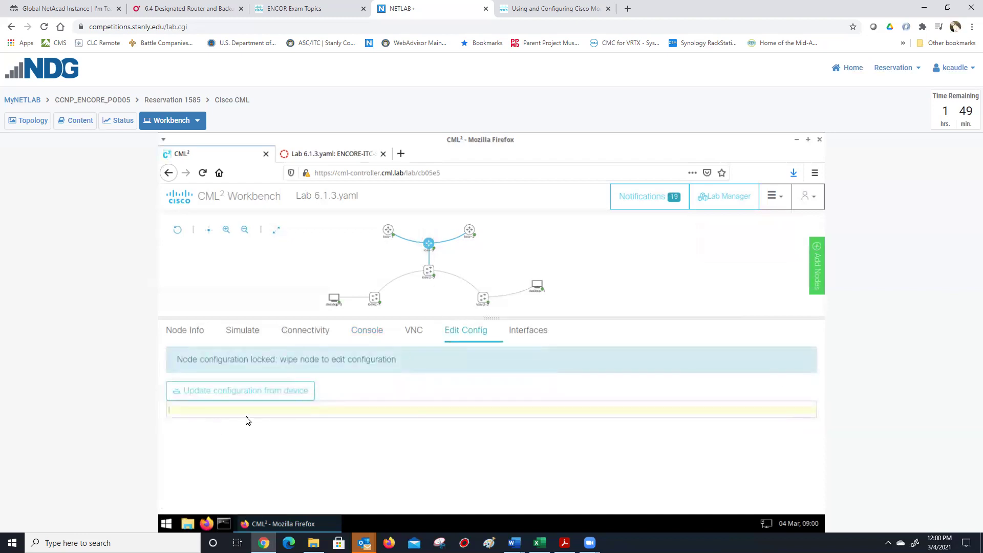
# - Update R1's configuration from the device until the 3098-byte running config loads
pyautogui.click(213, 388)
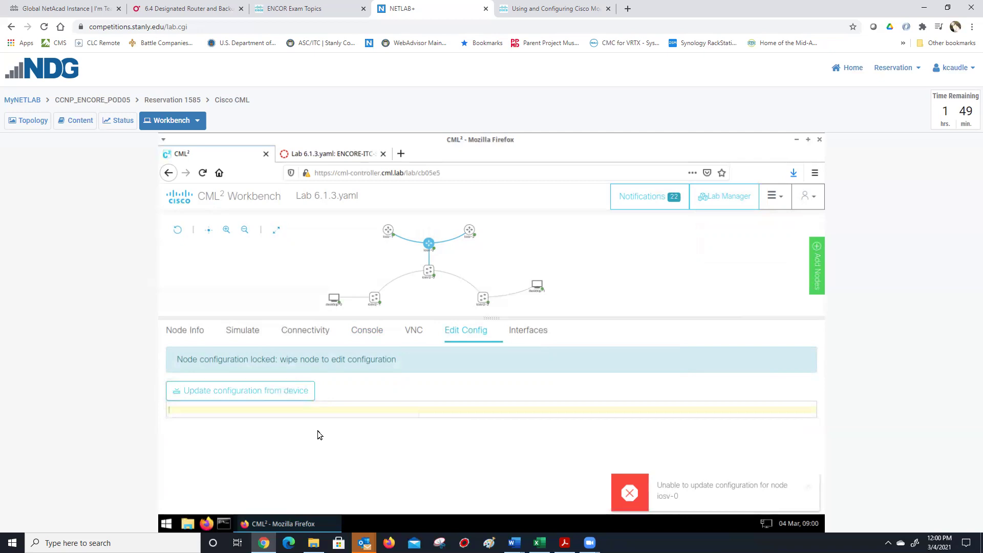
pyautogui.click(230, 395)
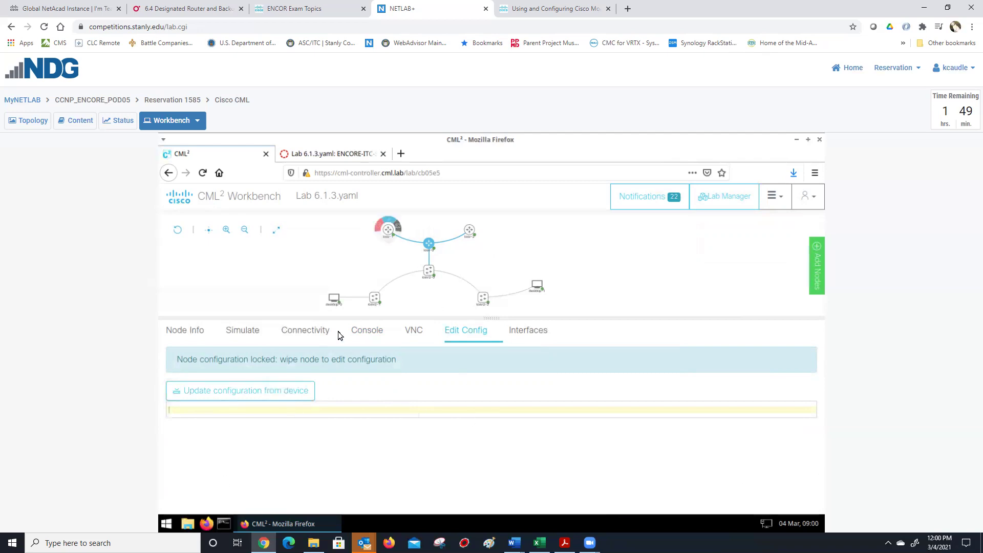
pyautogui.click(363, 332)
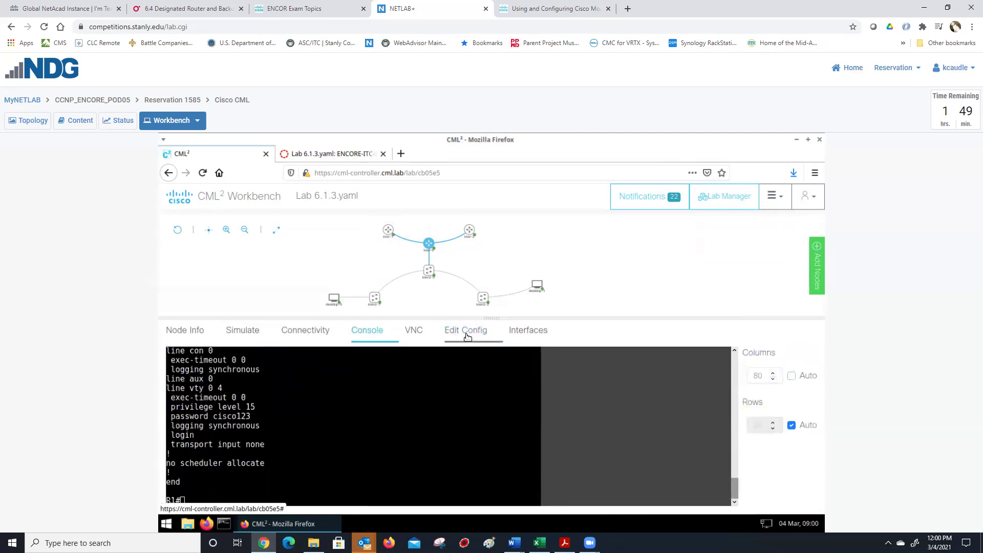
pyautogui.click(467, 332)
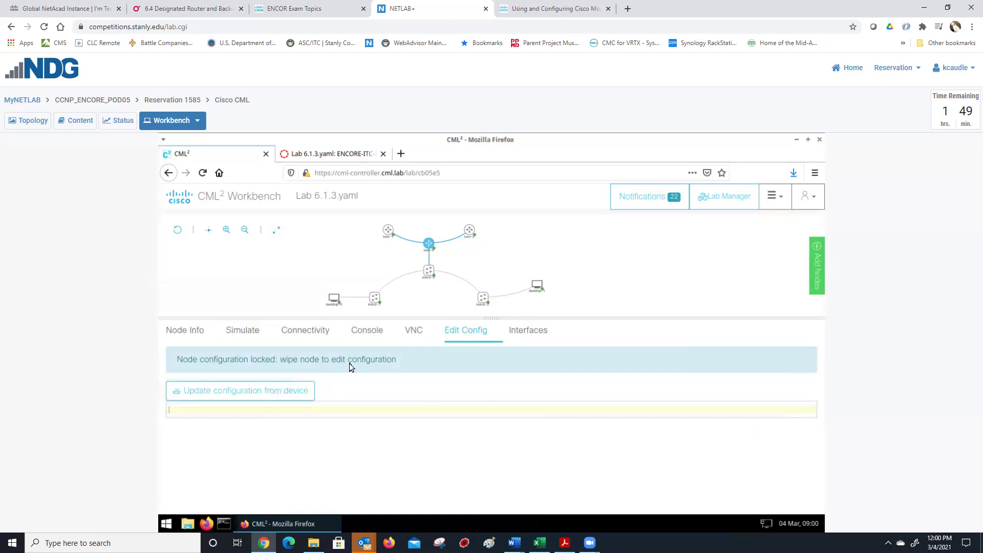
pyautogui.click(245, 395)
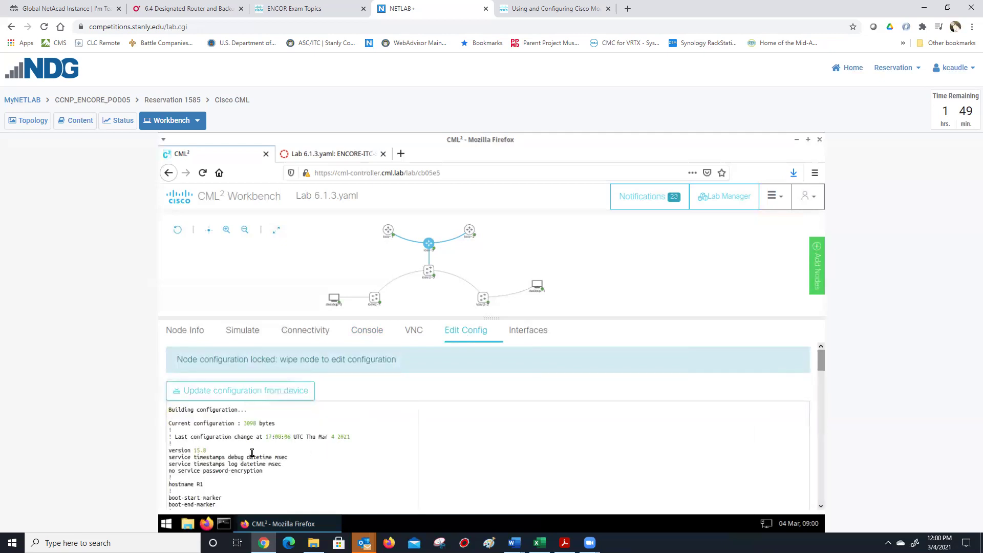
pyautogui.scroll(-3, 251, 452)
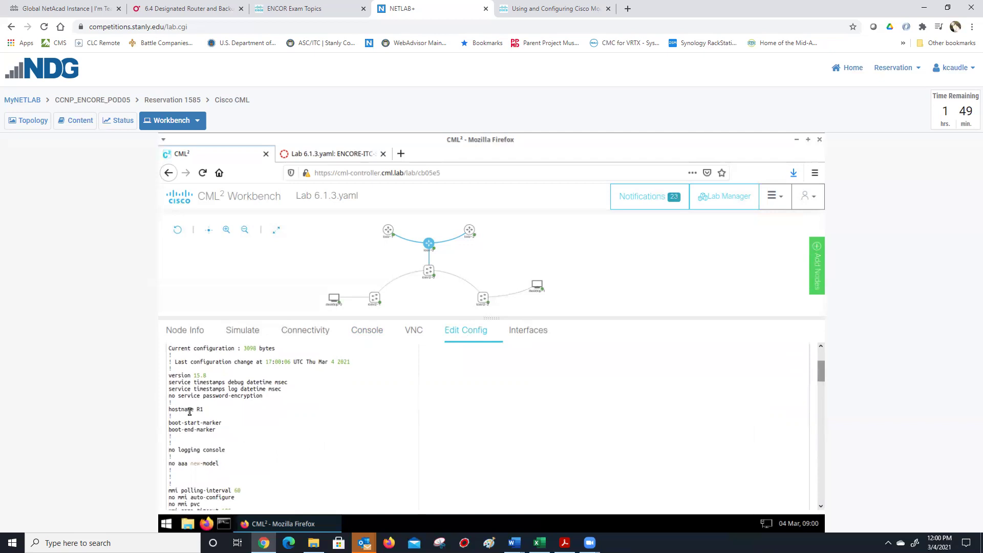
pyautogui.scroll(-4, 230, 426)
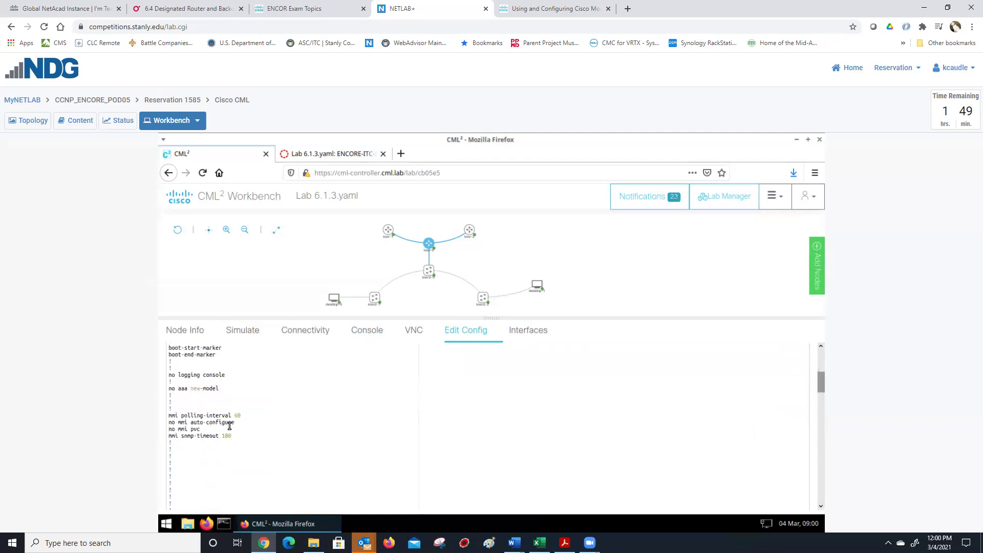
pyautogui.scroll(-3, 230, 424)
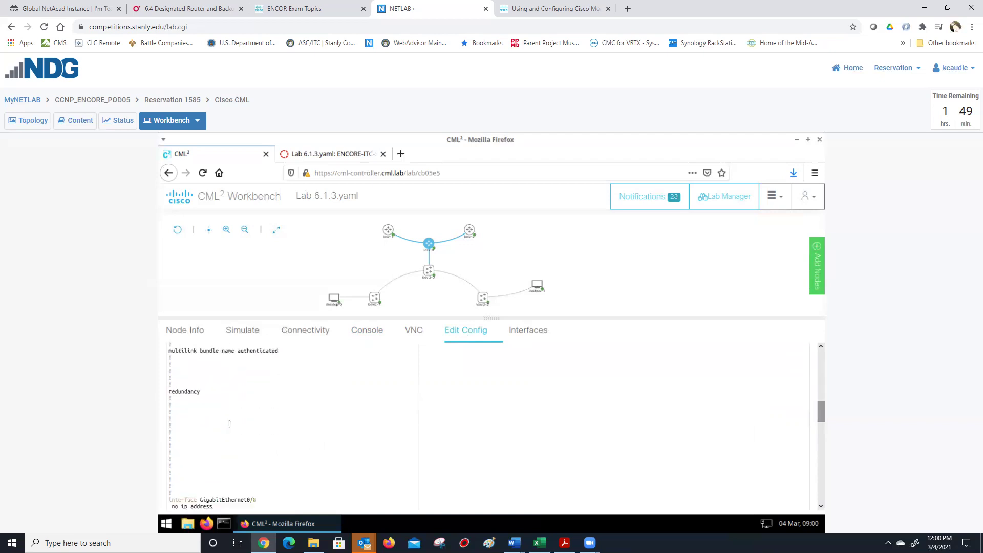
pyautogui.scroll(-3, 230, 424)
pyautogui.scroll(-10, 229, 424)
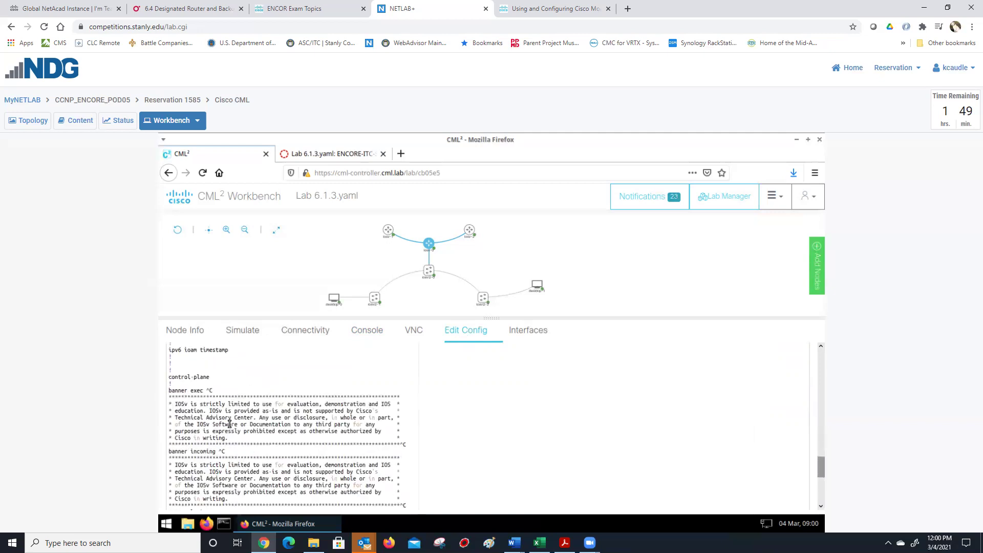
pyautogui.scroll(-1, 229, 423)
pyautogui.scroll(-5, 229, 424)
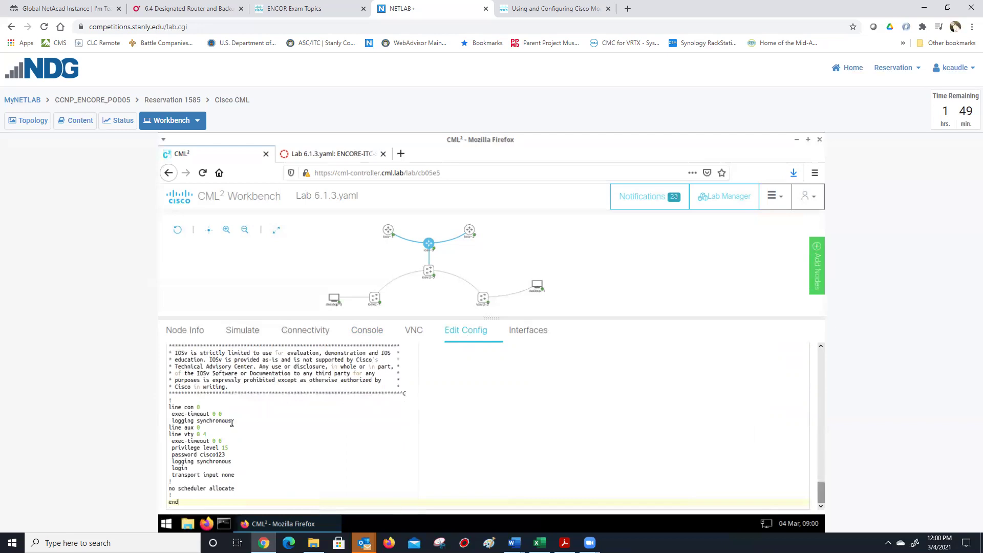
pyautogui.moveTo(168, 409); pyautogui.dragTo(228, 427)
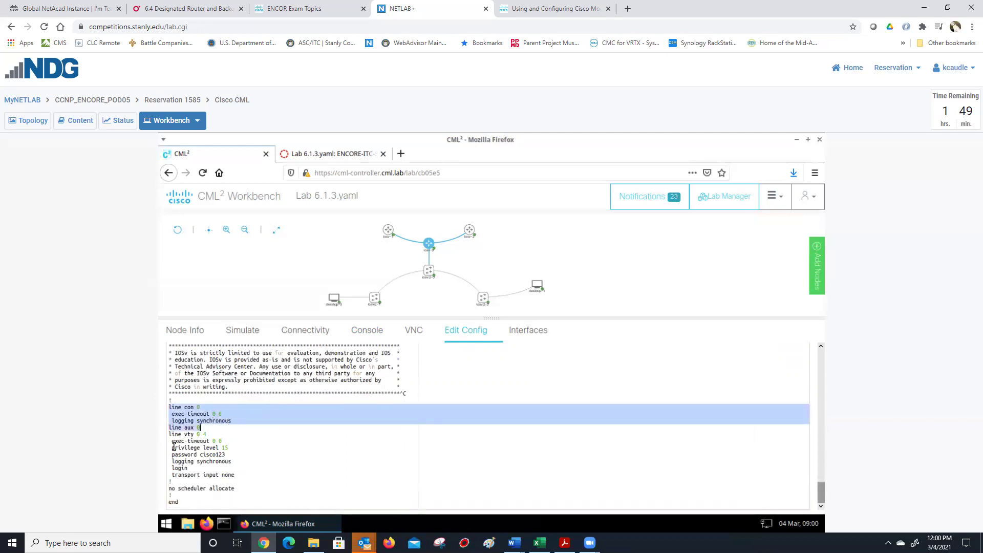
pyautogui.moveTo(169, 434); pyautogui.dragTo(236, 475)
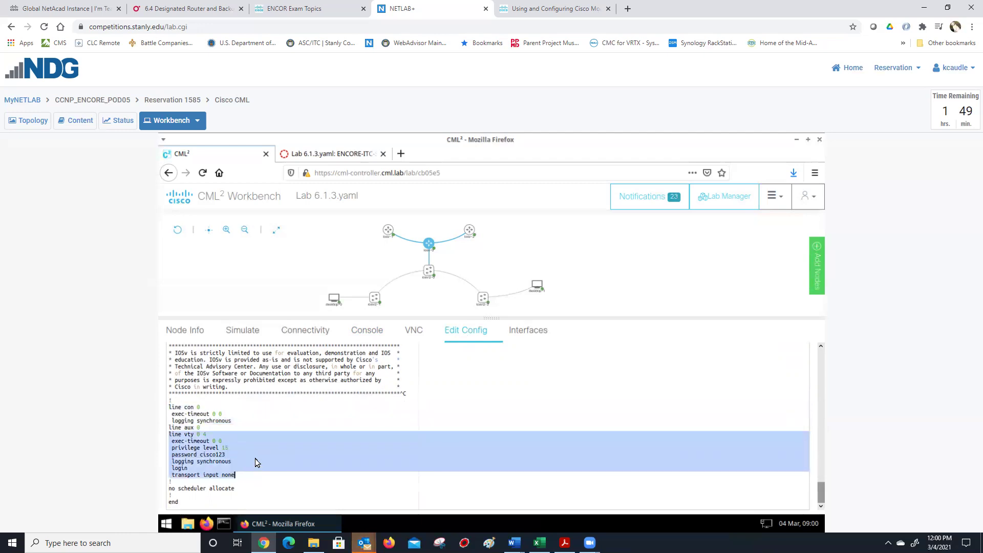
pyautogui.scroll(15, 254, 459)
pyautogui.scroll(3, 668, 427)
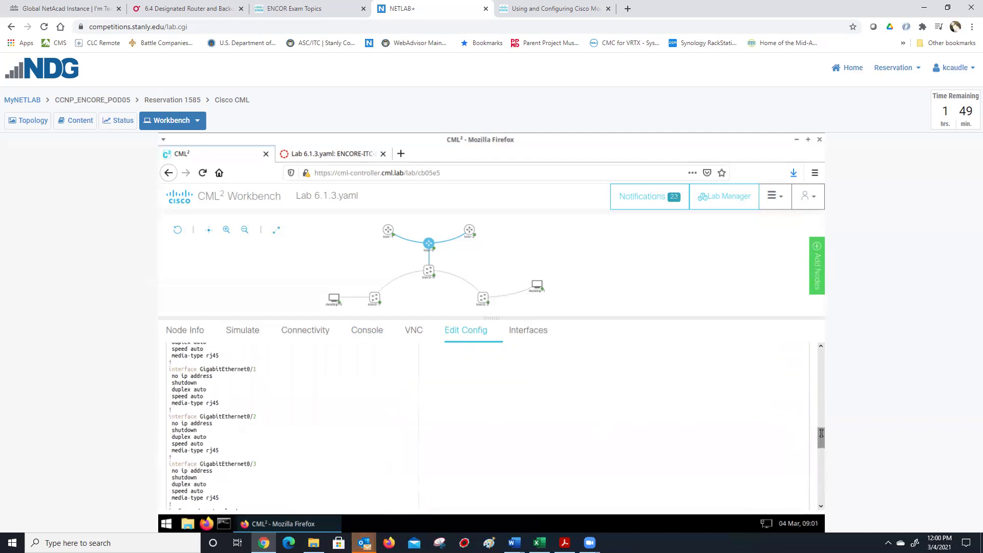
pyautogui.scroll(2, 823, 434)
pyautogui.scroll(15, 823, 348)
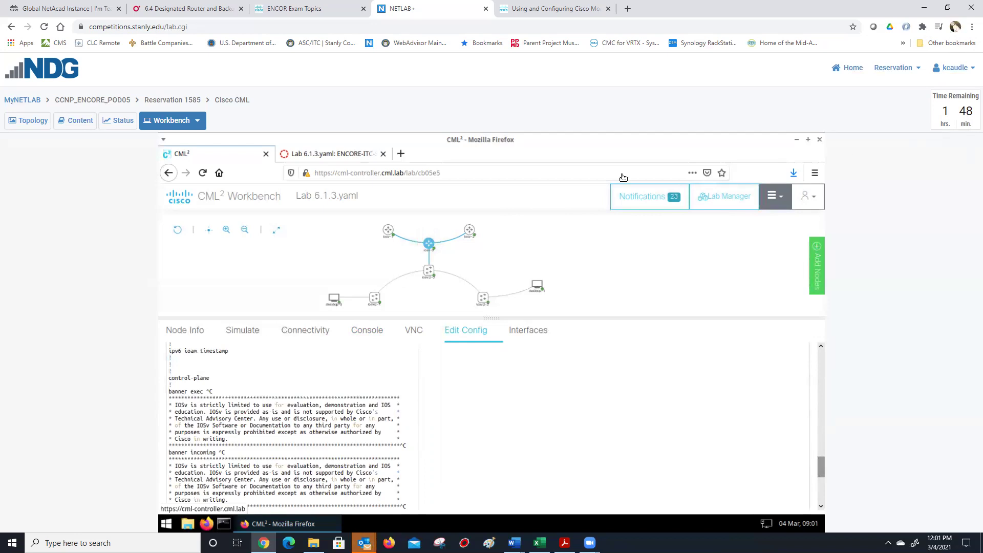
pyautogui.click(431, 240)
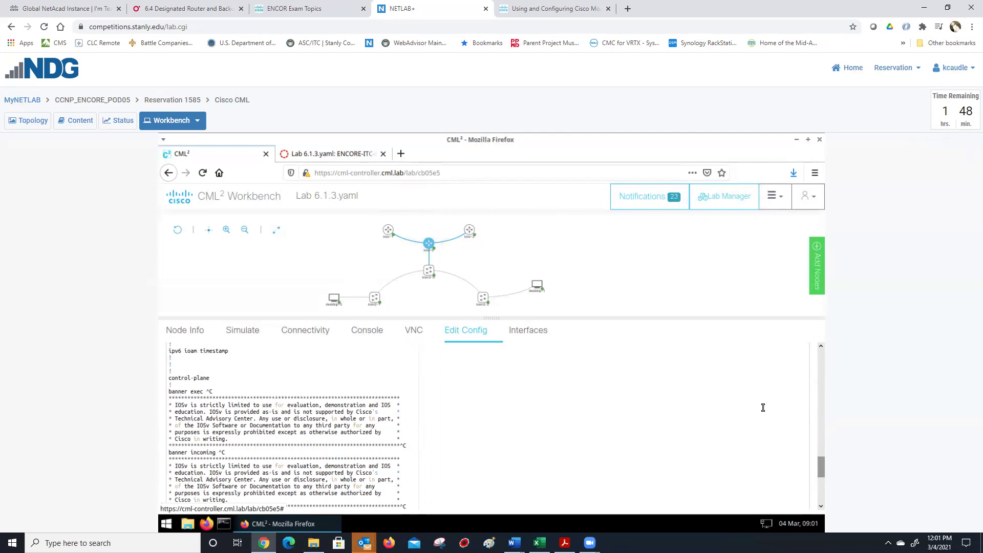
pyautogui.scroll(5, 821, 379)
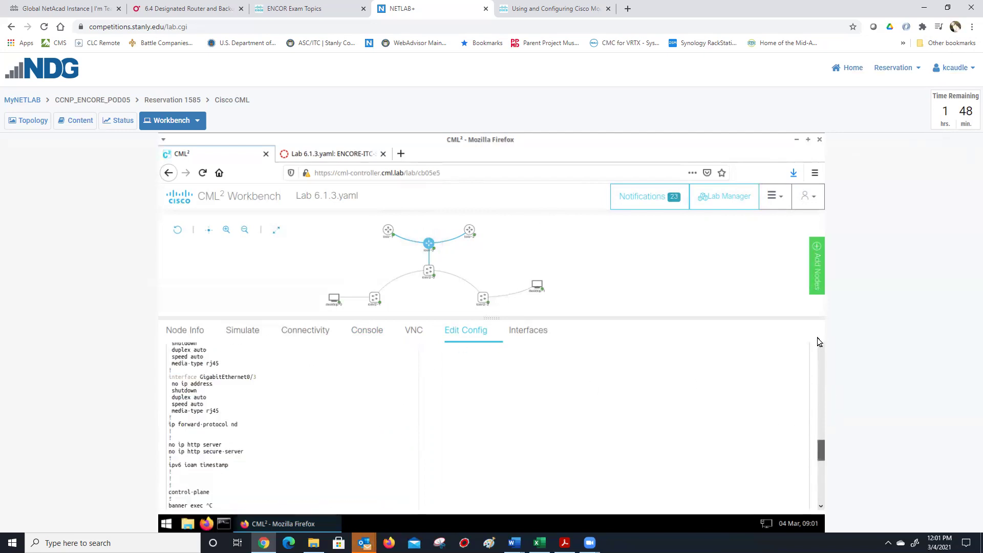
pyautogui.scroll(15, 822, 351)
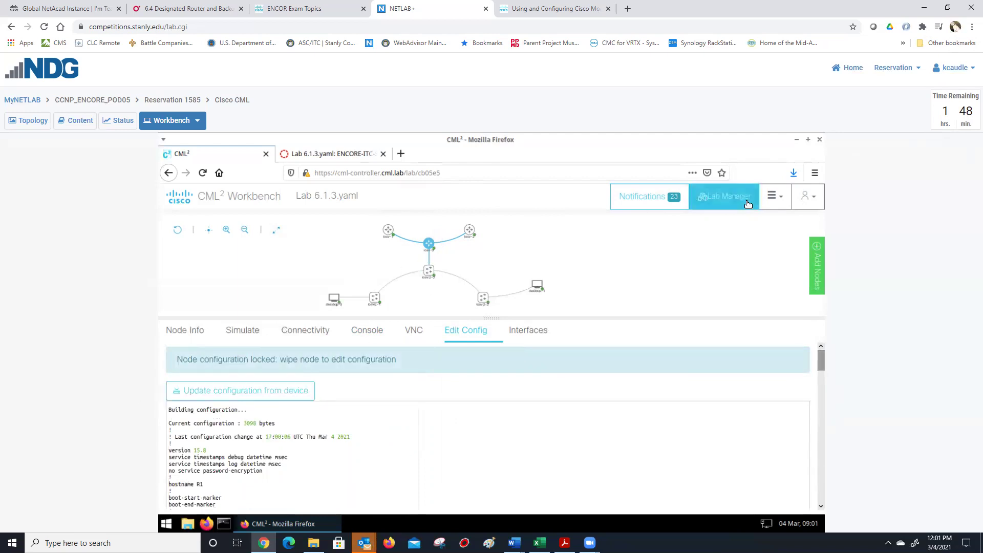
# - Export the running lab with R1's saved config and save it as Lab 6.1.3.yaml.yaml
pyautogui.click(771, 206)
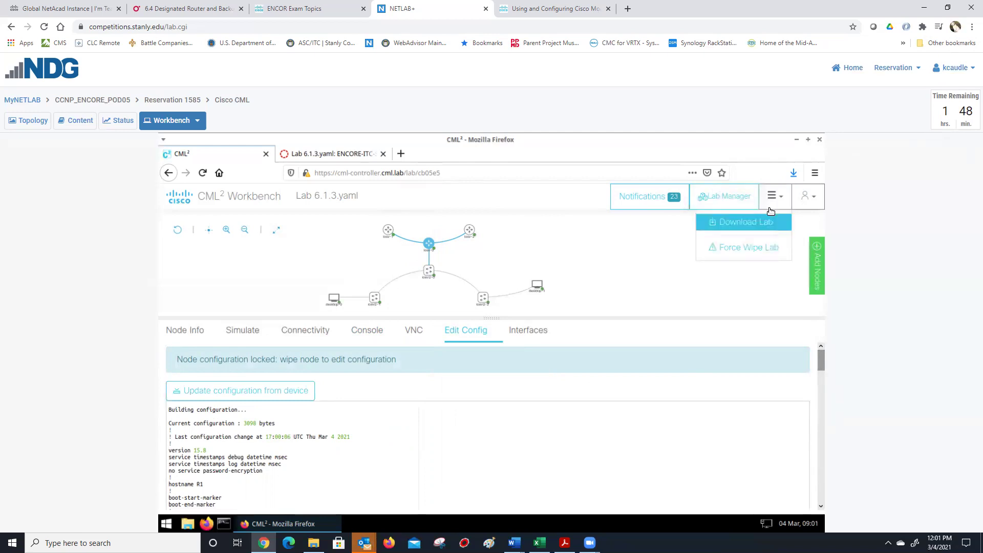
pyautogui.click(737, 221)
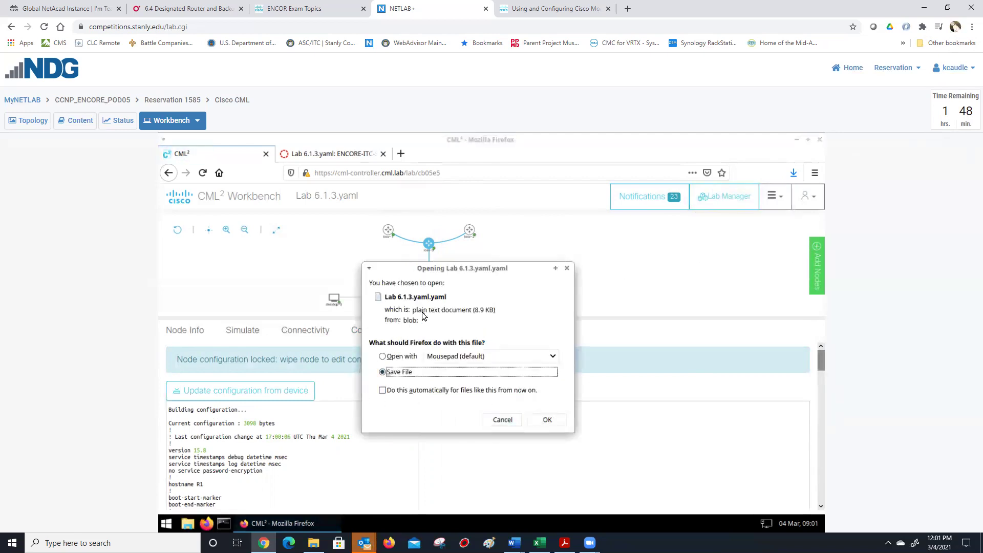
pyautogui.click(552, 422)
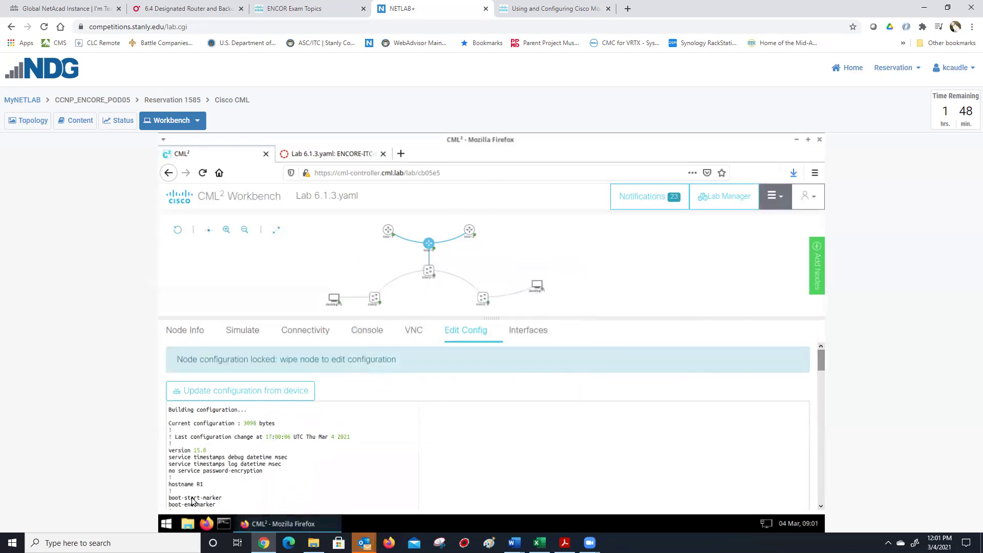
pyautogui.click(188, 523)
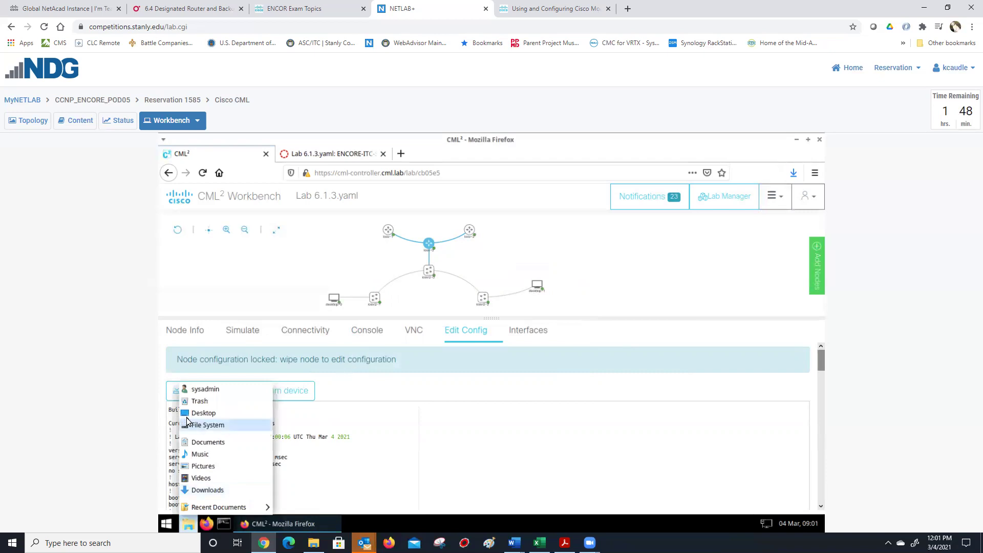
# - In Downloads, rename Lab 6.1.3.yaml.yaml to Lab 6.1.3kfc.yaml
pyautogui.click(209, 490)
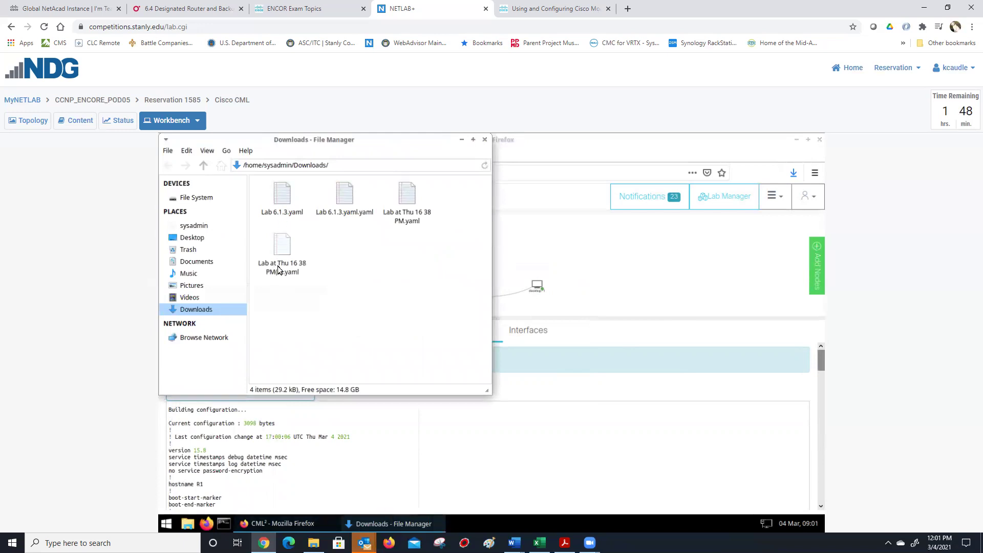
pyautogui.rightClick(348, 210)
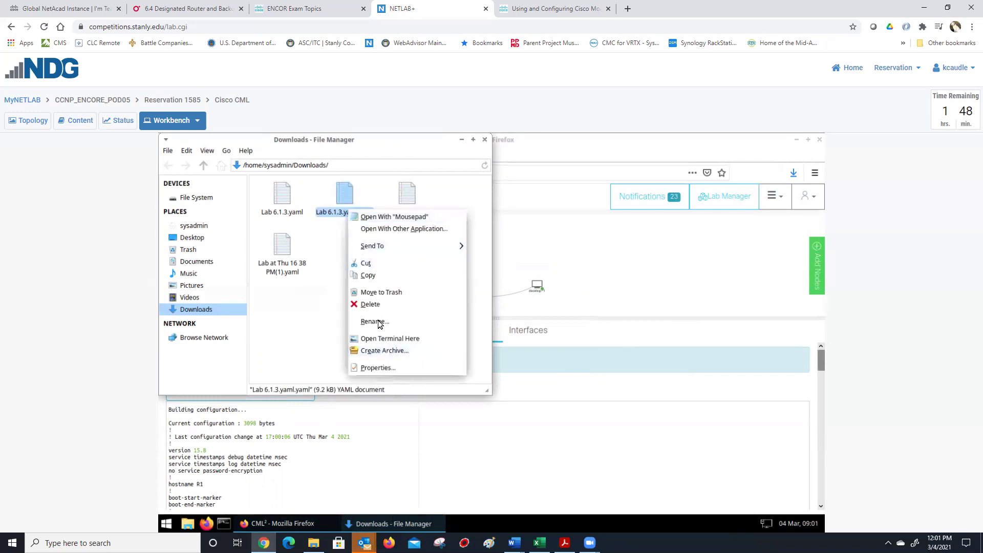
pyautogui.click(379, 320)
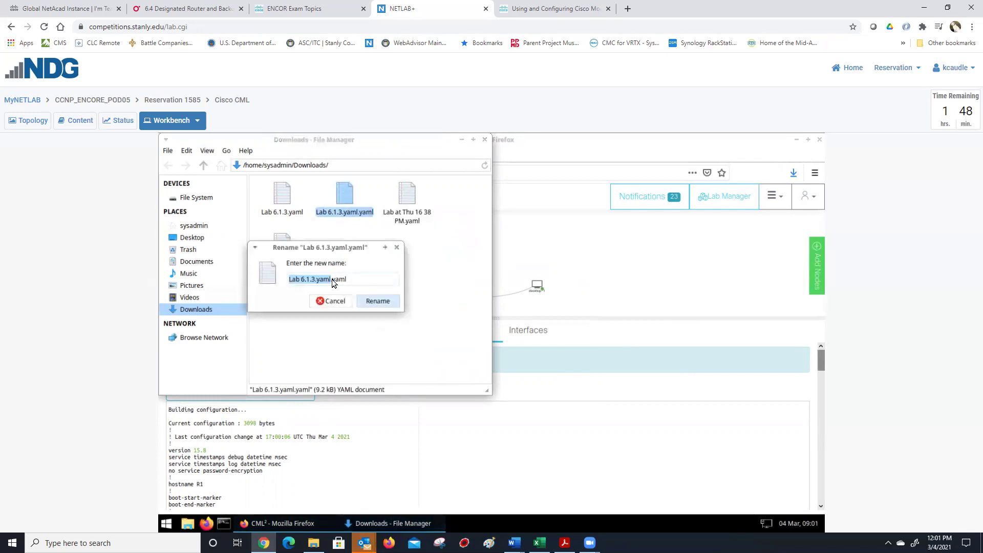
pyautogui.click(333, 280)
pyautogui.press('BackSpace')
pyautogui.press('BackSpace')
pyautogui.press('BackSpace')
pyautogui.press('BackSpace')
pyautogui.press('BackSpace')
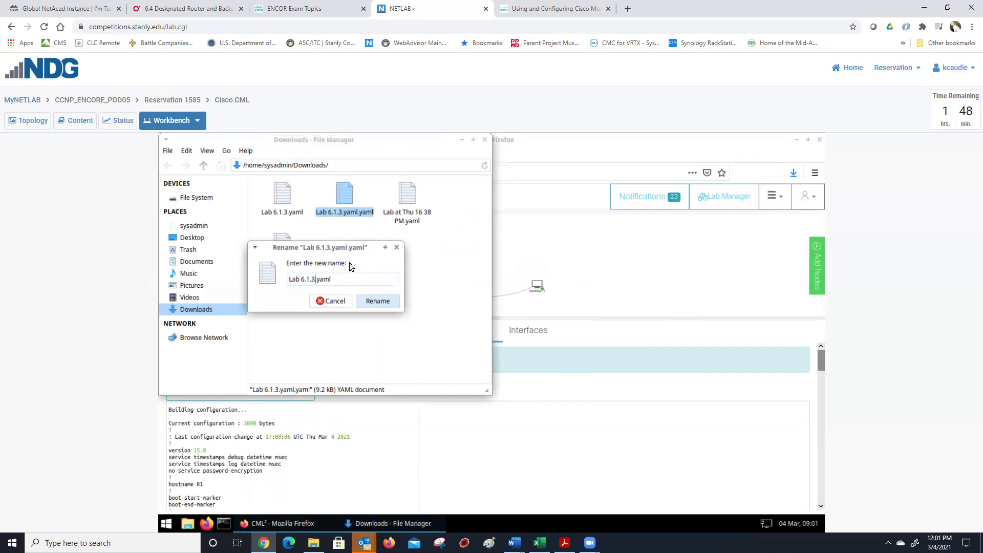
pyautogui.write('kfc')
pyautogui.click(373, 300)
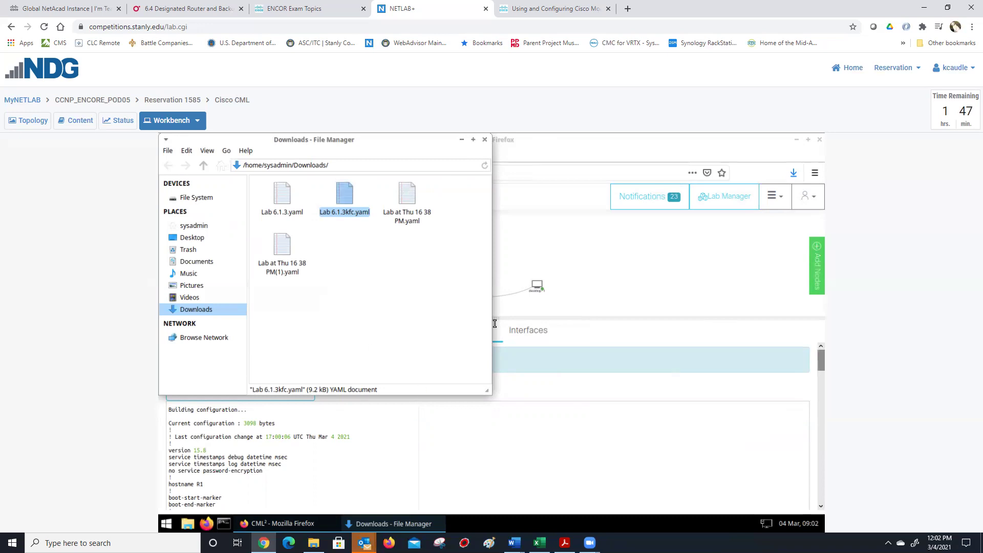
# - Maximize the CML window and import Lab 6.1.3kfc.yaml as a new lab
pyautogui.moveTo(514, 146); pyautogui.dragTo(498, 133)
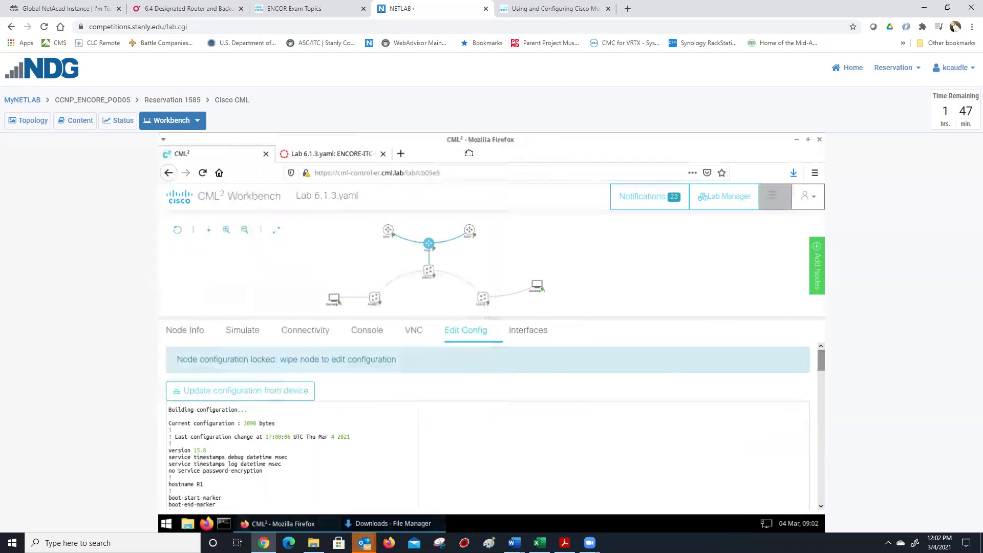
pyautogui.moveTo(339, 154); pyautogui.dragTo(584, 154)
pyautogui.doubleClick(588, 144)
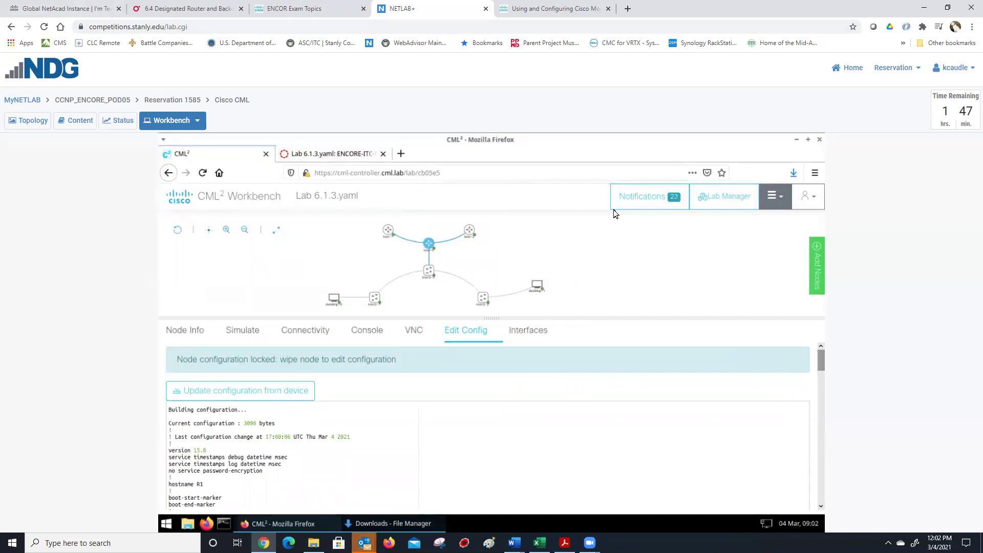
pyautogui.click(725, 200)
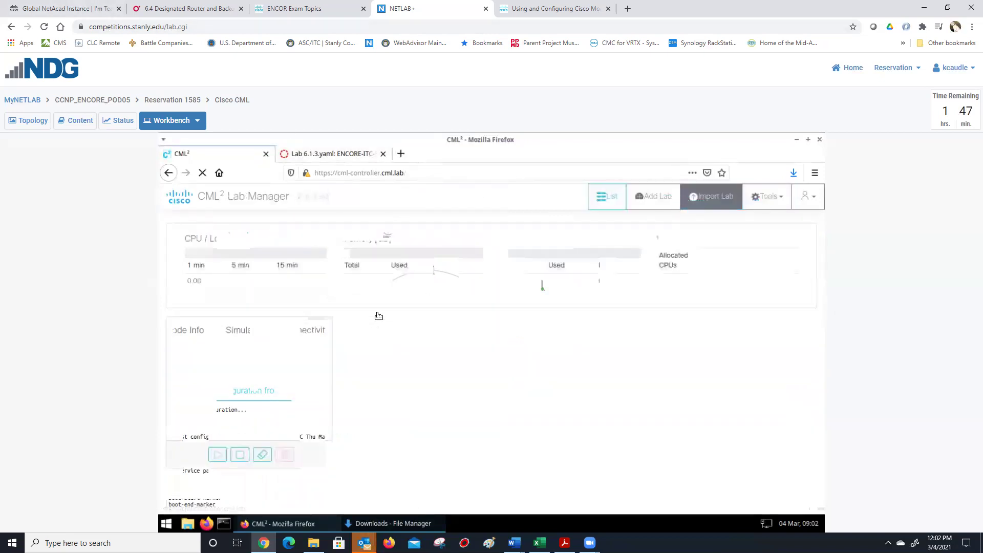
pyautogui.click(701, 201)
pyautogui.click(740, 282)
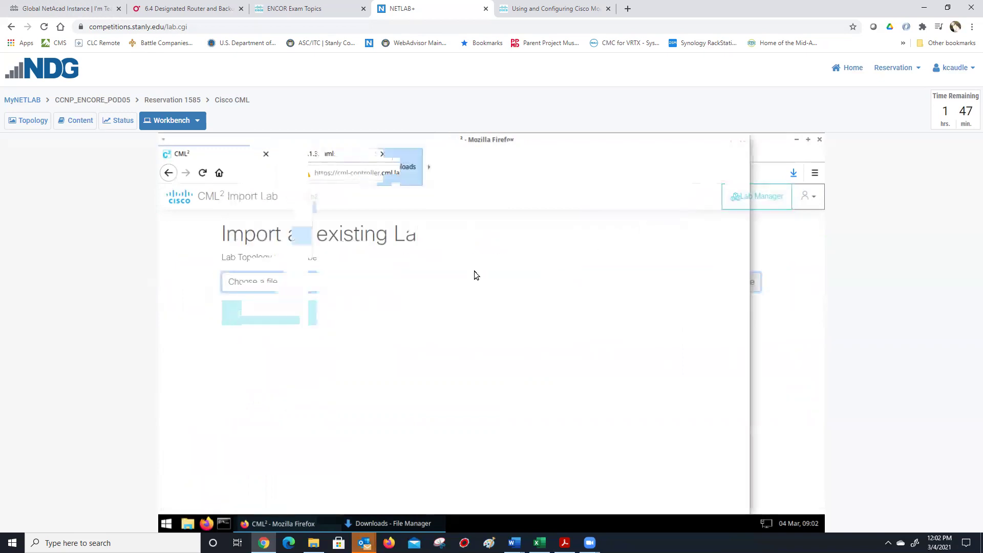
pyautogui.doubleClick(366, 220)
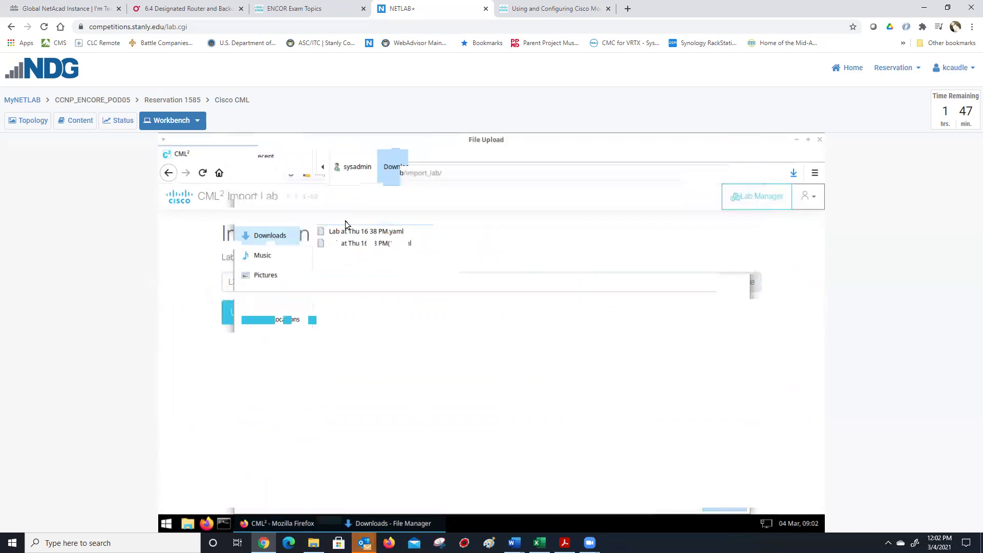
pyautogui.click(270, 313)
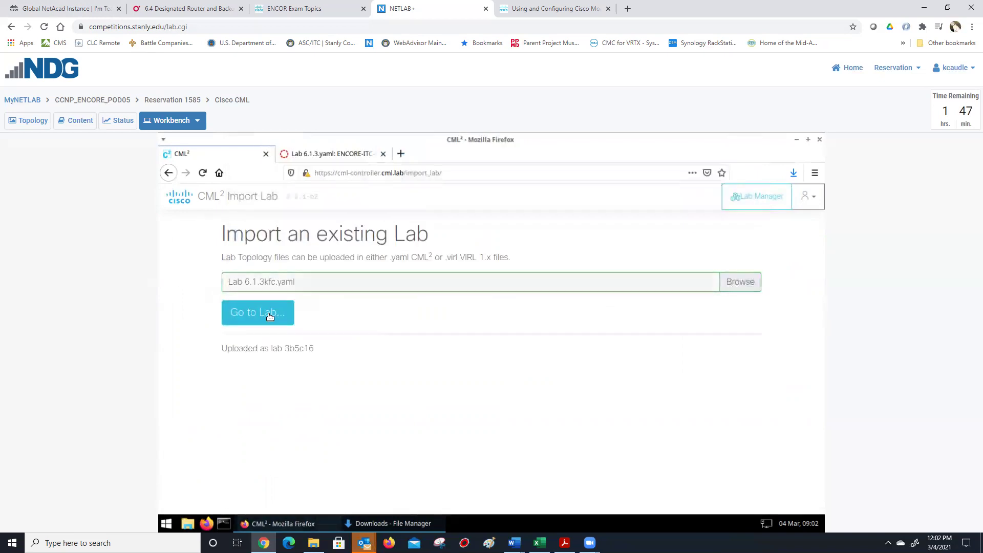
# - Open the imported Lab 6.1.3kfc.yaml lab from the lab list
pyautogui.click(743, 201)
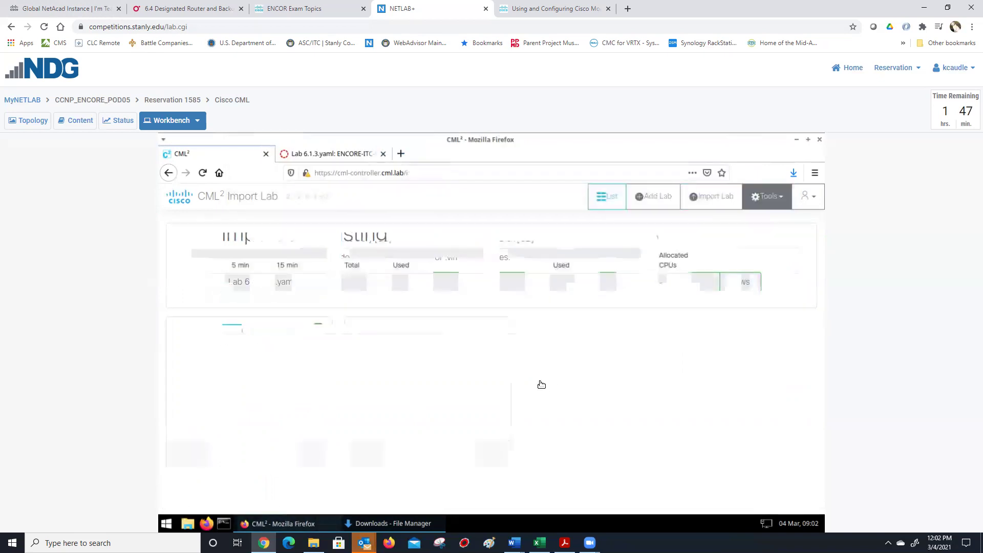
pyautogui.click(446, 361)
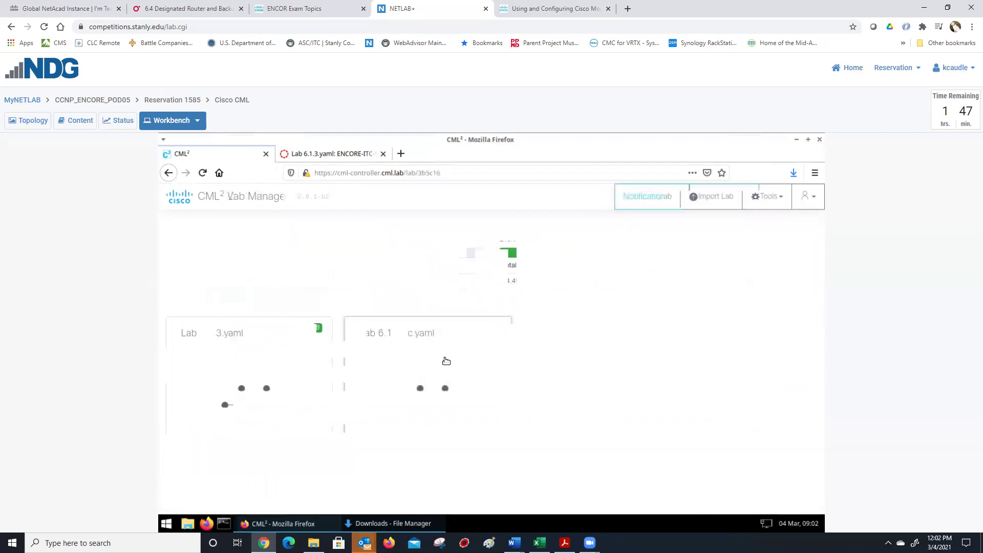
pyautogui.moveTo(493, 253)
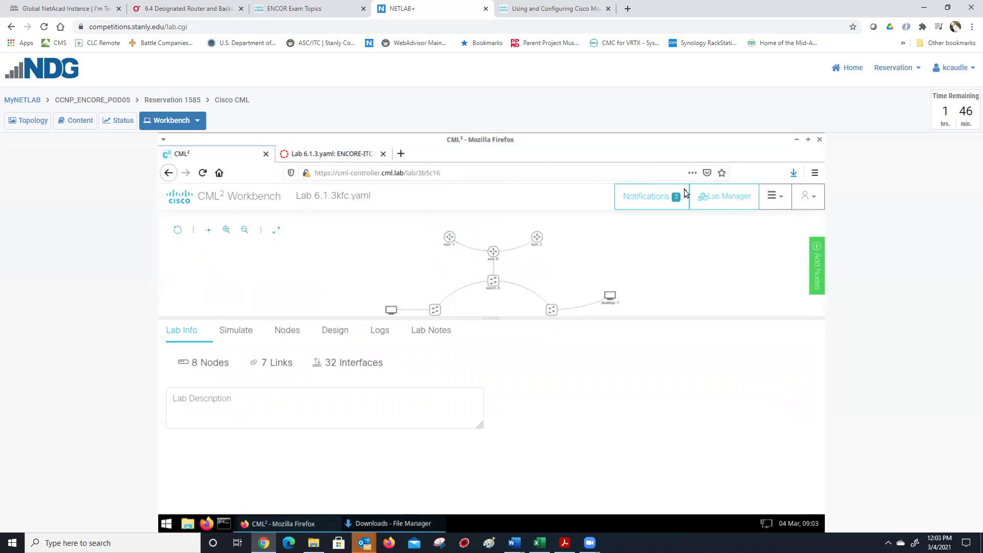
# - In the original Lab 6.1.3.yaml, update R1's stored config from the running device
pyautogui.click(723, 201)
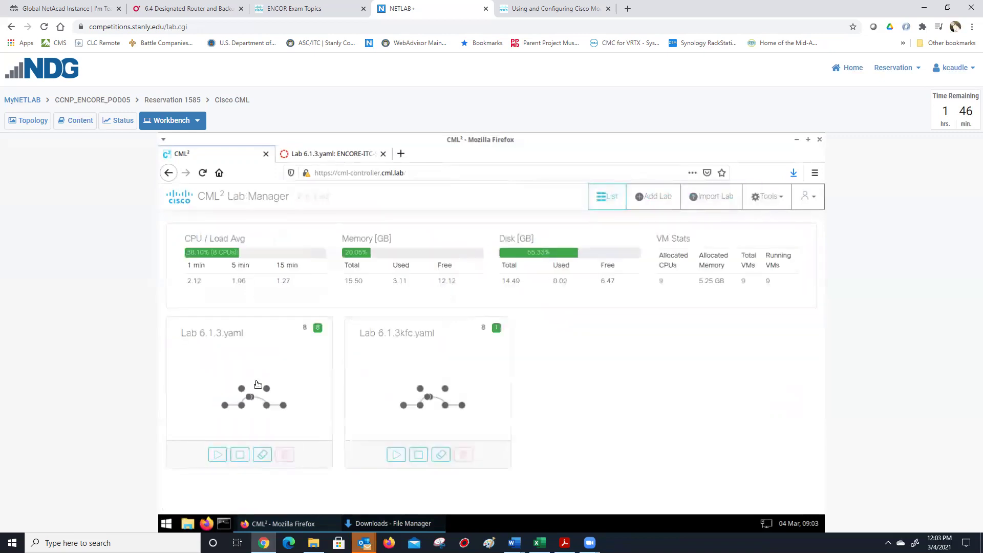
pyautogui.click(255, 355)
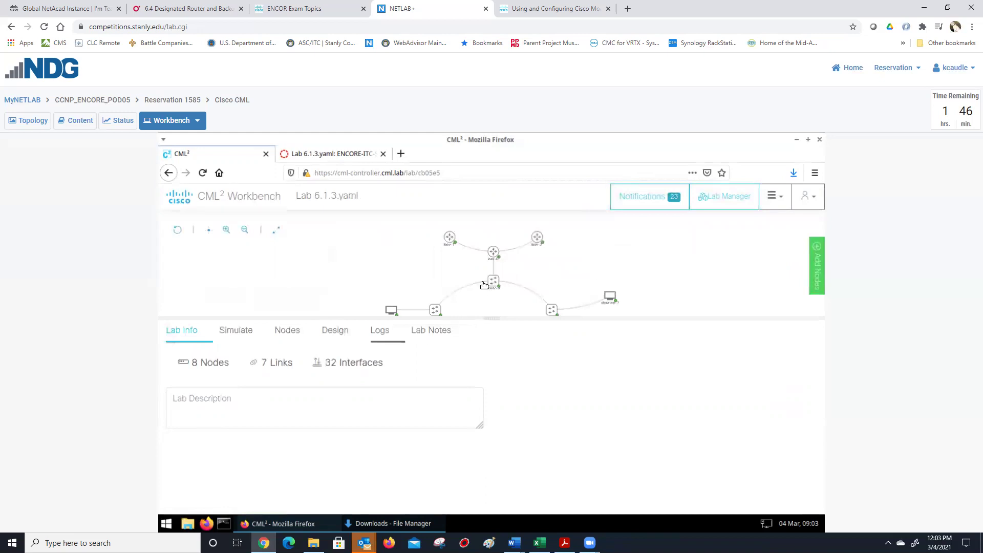
pyautogui.click(492, 252)
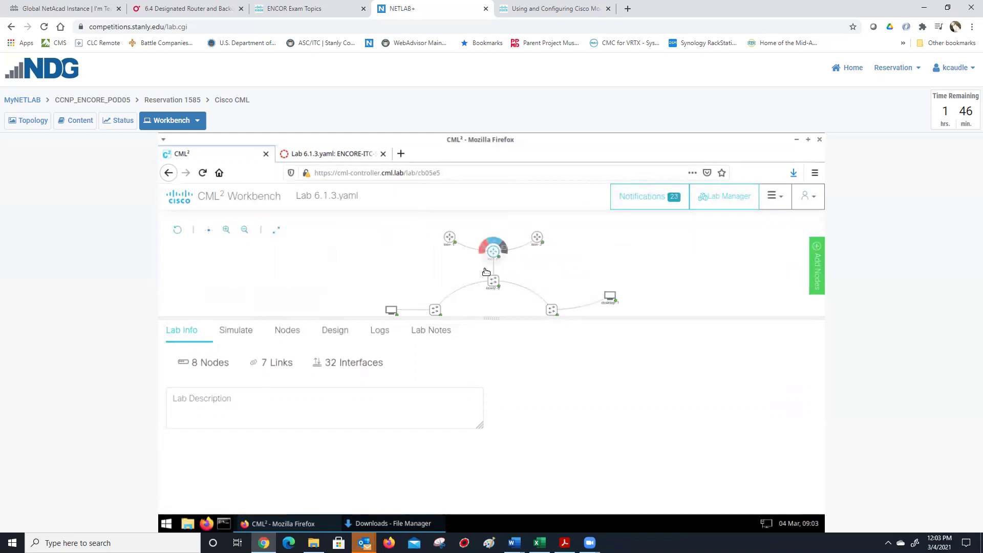
pyautogui.click(461, 328)
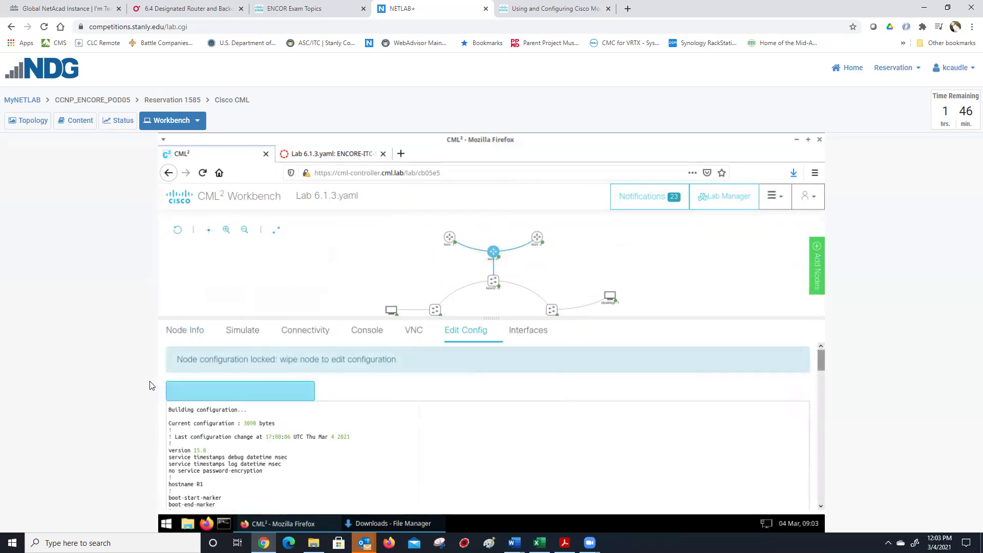
pyautogui.click(225, 394)
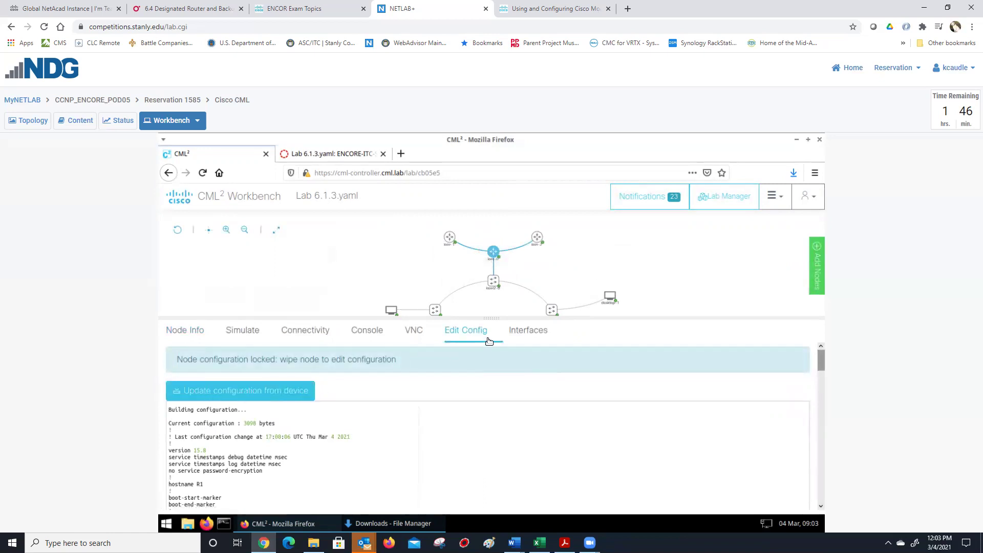
pyautogui.click(777, 207)
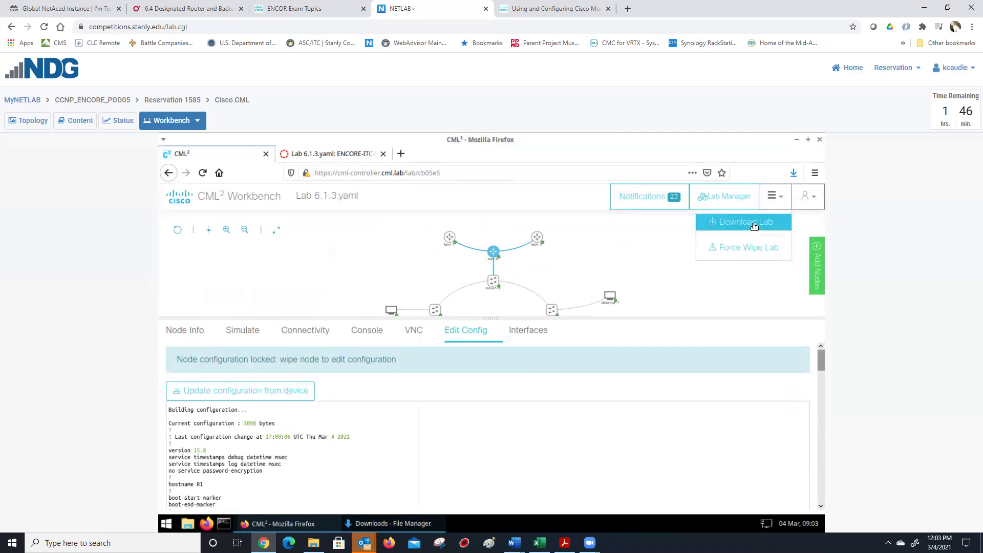
# - Open the console of iosv-0 in Lab 6.1.3kfc.yaml
pyautogui.click(709, 199)
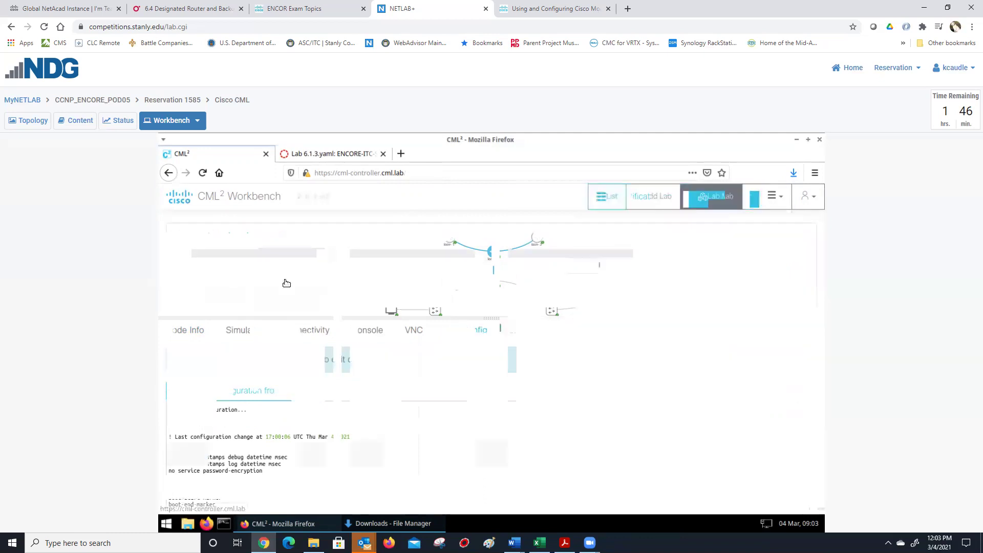
pyautogui.click(411, 355)
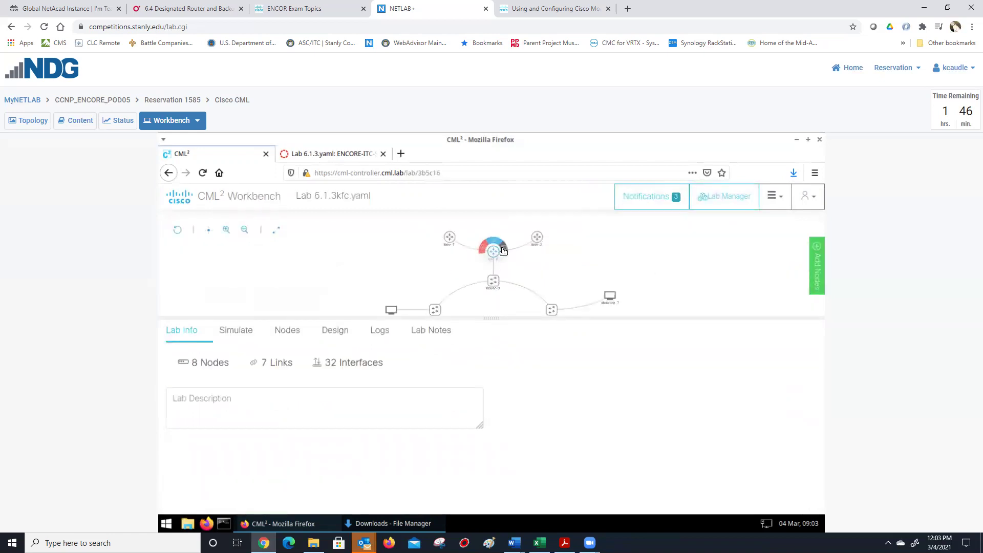
pyautogui.click(495, 251)
pyautogui.click(453, 428)
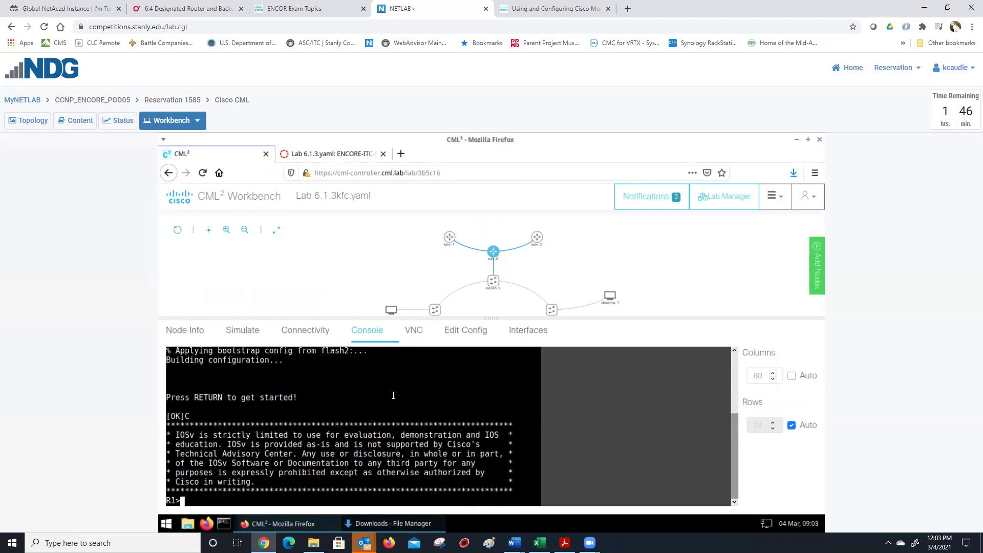
# - Enter privileged mode with en and list the running config with sh run
pyautogui.write('en')
pyautogui.press('Return')
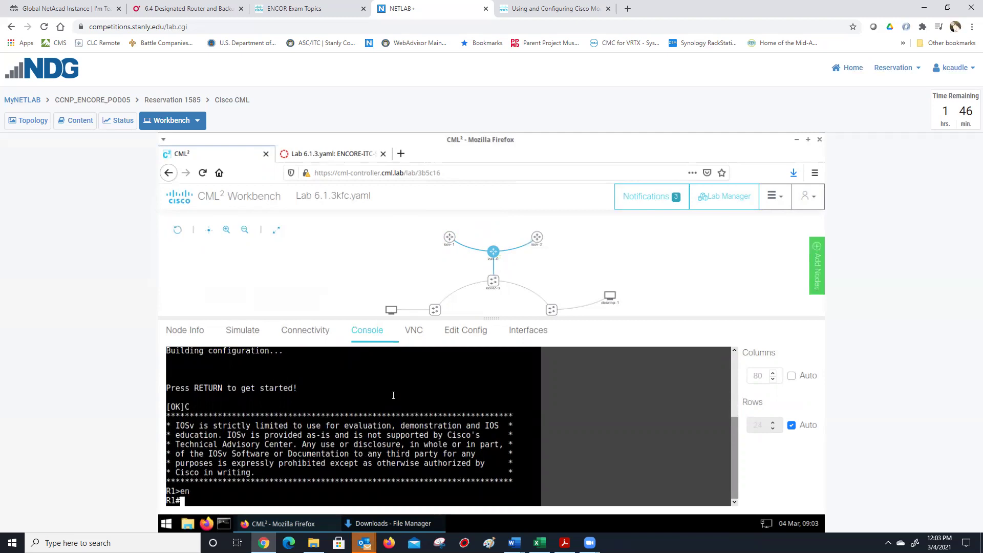
pyautogui.write('sh run')
pyautogui.press('Return')
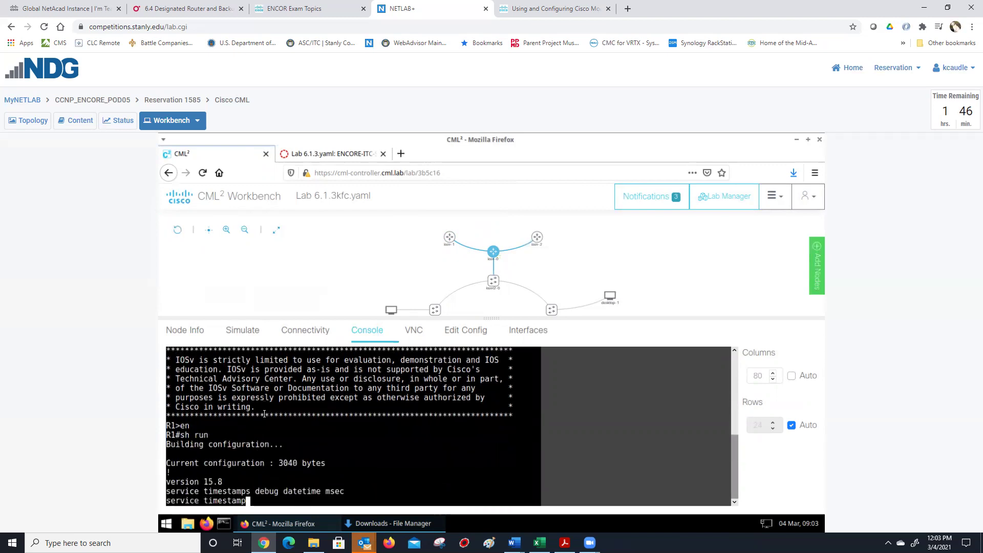
pyautogui.press('space')
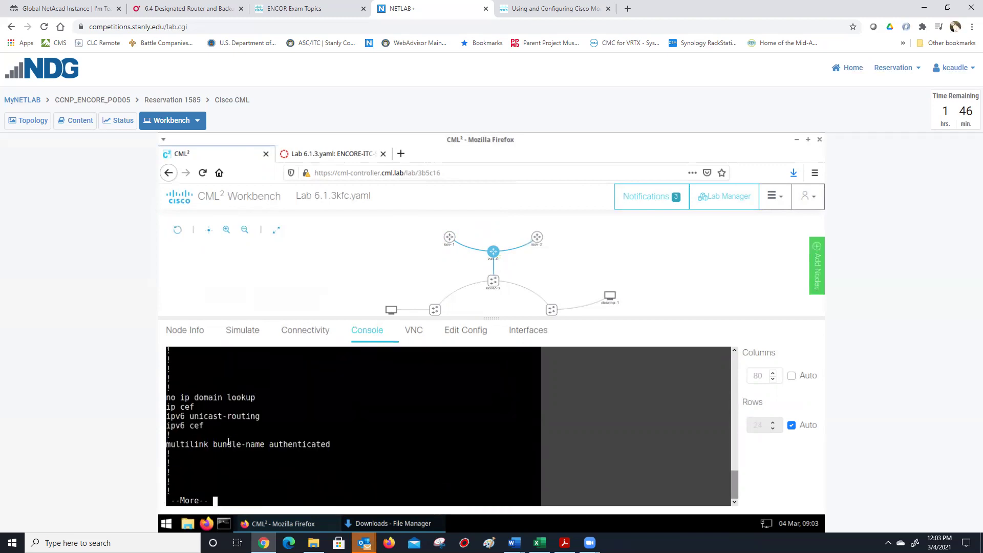
pyautogui.press('space')
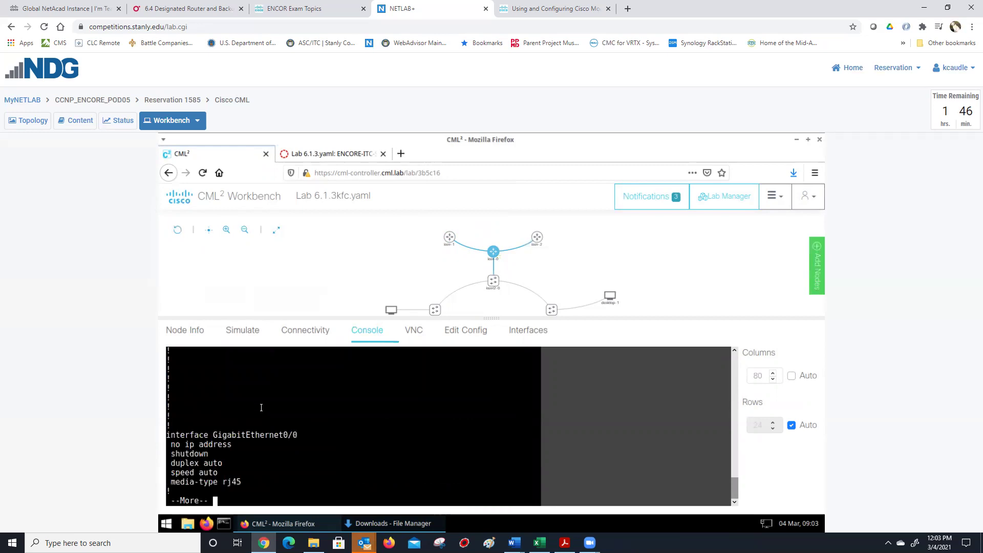
# - Page to the end, highlighting ipv6 unicast-routing and the console/vty line settings
pyautogui.scroll(5, 261, 407)
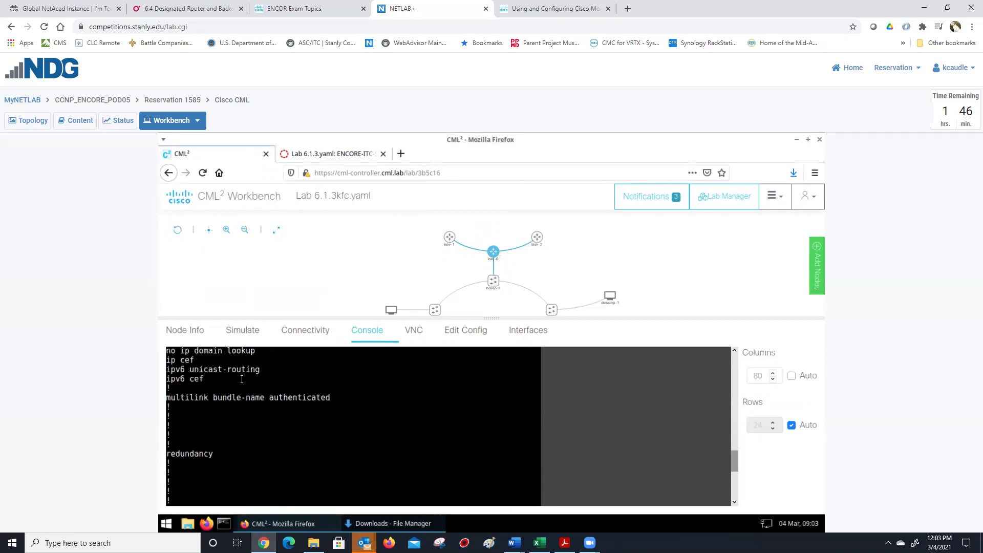
pyautogui.moveTo(259, 368); pyautogui.dragTo(170, 377)
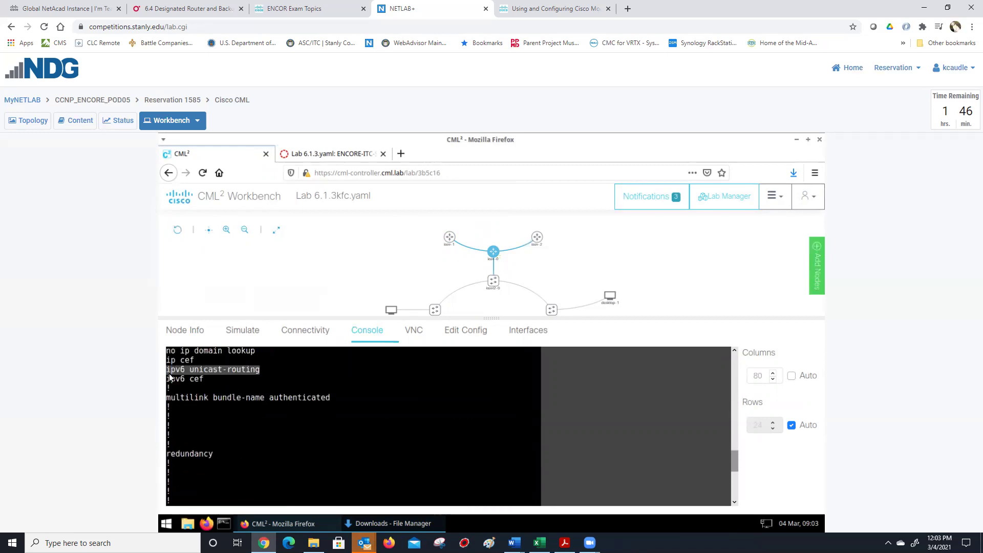
pyautogui.press('Return')
pyautogui.press('Return')
pyautogui.press('Return')
pyautogui.press('Return')
pyautogui.press('Return')
pyautogui.press('Return')
pyautogui.press('Return')
pyautogui.press('Return')
pyautogui.press('Return')
pyautogui.press('Return')
pyautogui.press('Return')
pyautogui.press('Return')
pyautogui.press('Return')
pyautogui.press('Return')
pyautogui.press('Return')
pyautogui.press('Return')
pyautogui.press('Return')
pyautogui.press('Return')
pyautogui.press('Return')
pyautogui.press('Return')
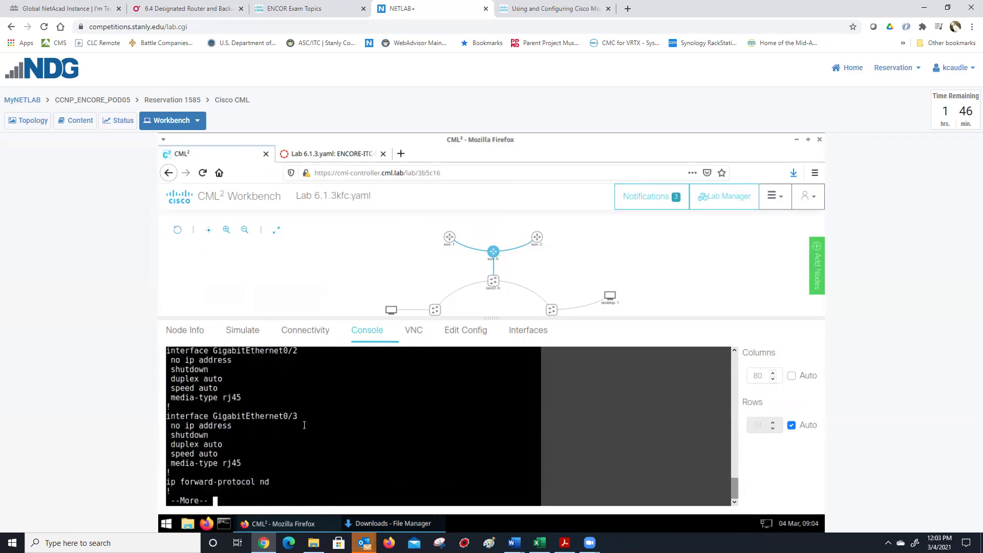
pyautogui.press('Return')
pyautogui.press('Return')
pyautogui.press('Return')
pyautogui.press('Return')
pyautogui.press('Return')
pyautogui.press('Return')
pyautogui.press('Return')
pyautogui.press('Return')
pyautogui.press('Return')
pyautogui.press('Return')
pyautogui.press('Return')
pyautogui.press('Return')
pyautogui.press('Return')
pyautogui.press('Return')
pyautogui.press('Return')
pyautogui.press('Return')
pyautogui.press('Return')
pyautogui.press('Return')
pyautogui.press('Return')
pyautogui.press('Return')
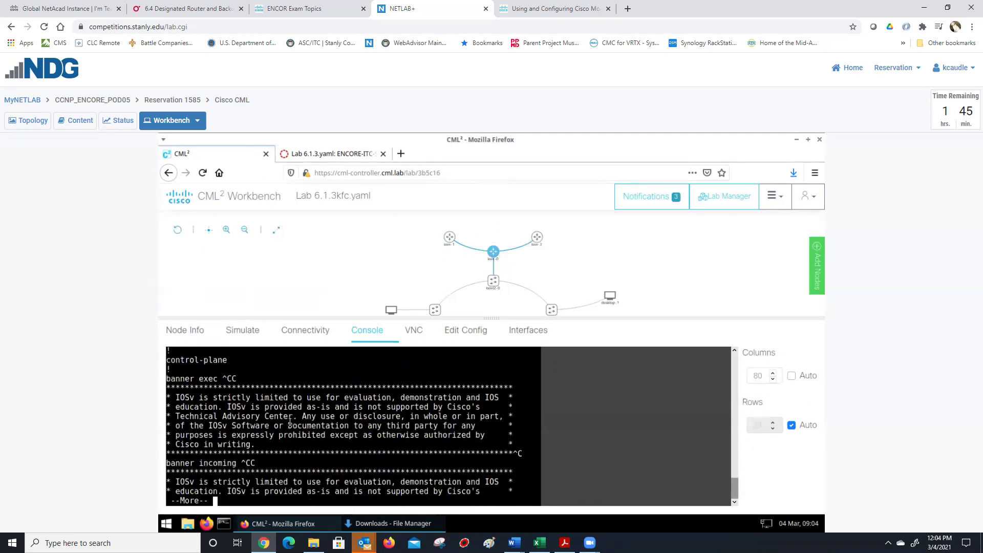
pyautogui.press('Return')
pyautogui.press('Return')
pyautogui.press('Return')
pyautogui.press('Return')
pyautogui.press('Return')
pyautogui.press('Return')
pyautogui.press('Return')
pyautogui.press('Return')
pyautogui.press('Return')
pyautogui.press('Return')
pyautogui.press('Return')
pyautogui.press('Return')
pyautogui.press('Return')
pyautogui.press('Return')
pyautogui.press('Return')
pyautogui.press('Return')
pyautogui.press('Return')
pyautogui.press('Return')
pyautogui.press('Return')
pyautogui.press('Return')
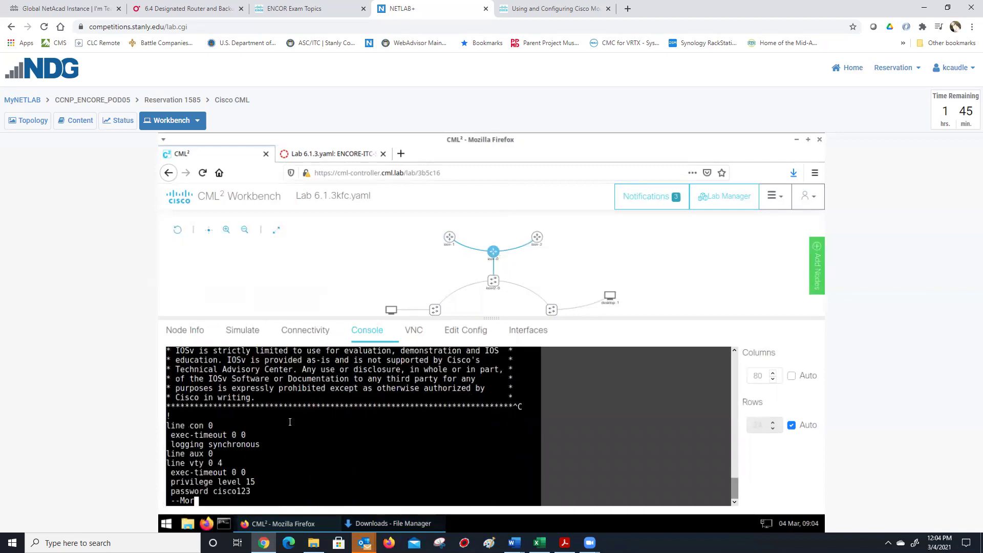
pyautogui.moveTo(247, 492); pyautogui.dragTo(166, 424)
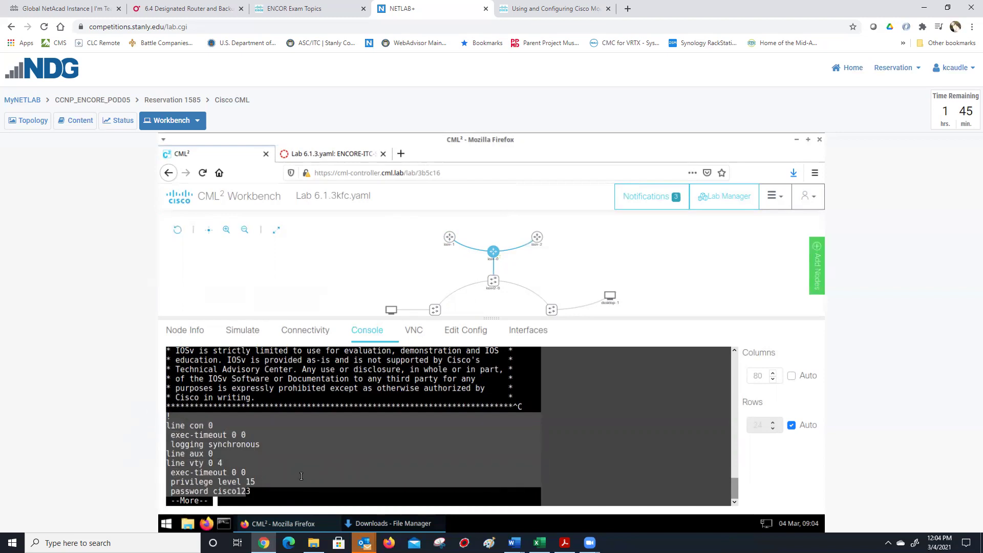
pyautogui.press('Return')
pyautogui.press('Return')
pyautogui.press('Return')
pyautogui.press('Return')
pyautogui.press('Return')
pyautogui.press('Return')
pyautogui.press('Return')
pyautogui.press('Return')
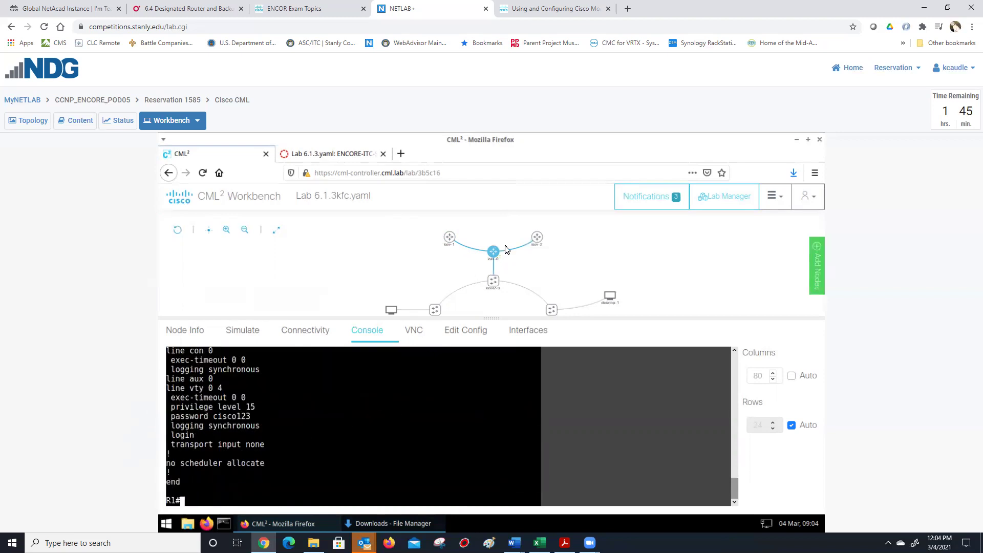
# - Open Lab 6.1.3.yaml and show iosv-1's stored config in the Edit Config tab
pyautogui.click(731, 200)
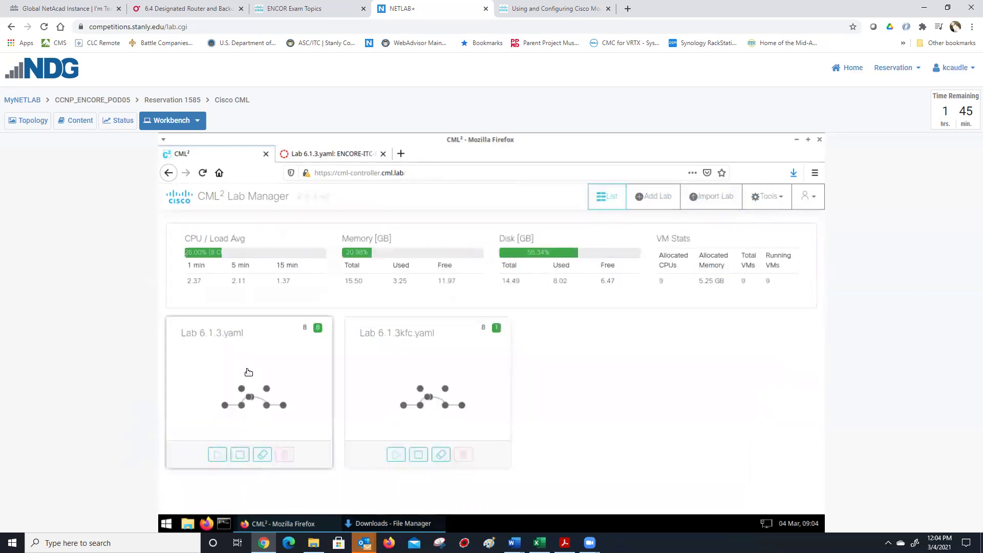
pyautogui.click(245, 371)
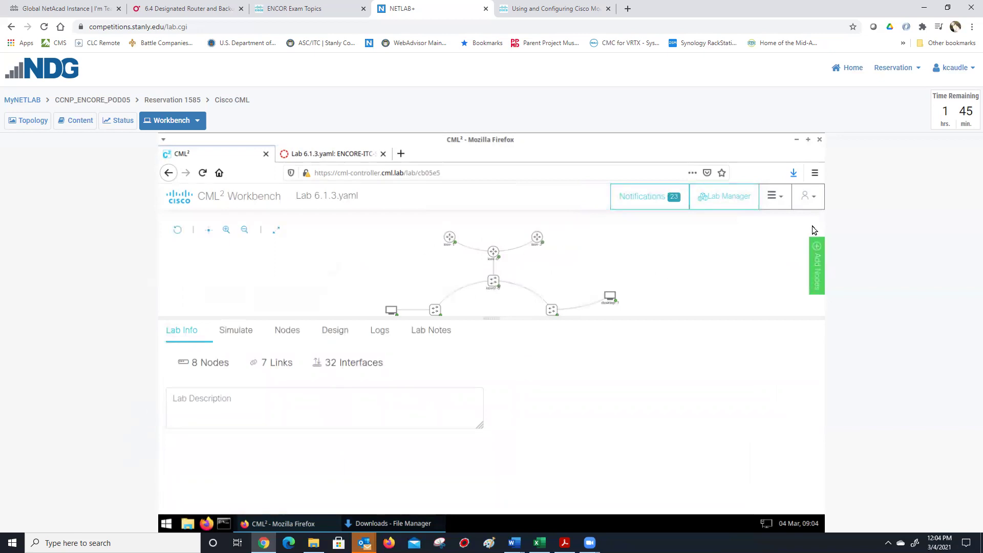
pyautogui.click(488, 256)
pyautogui.click(448, 237)
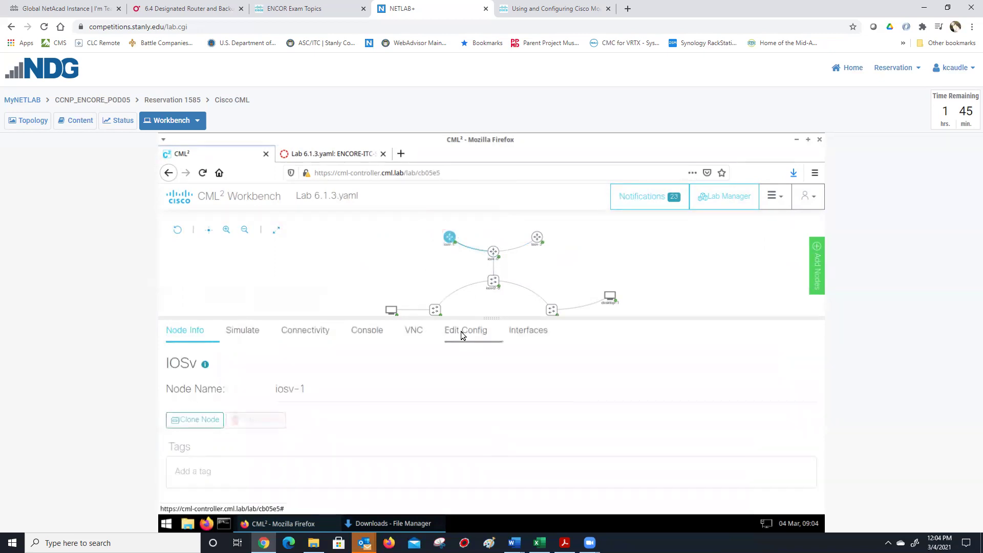
pyautogui.click(460, 331)
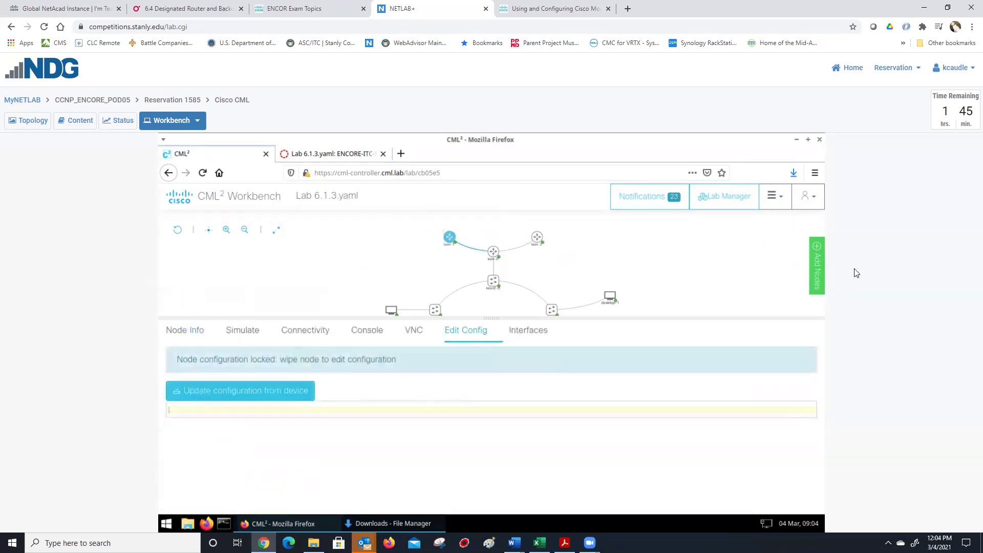